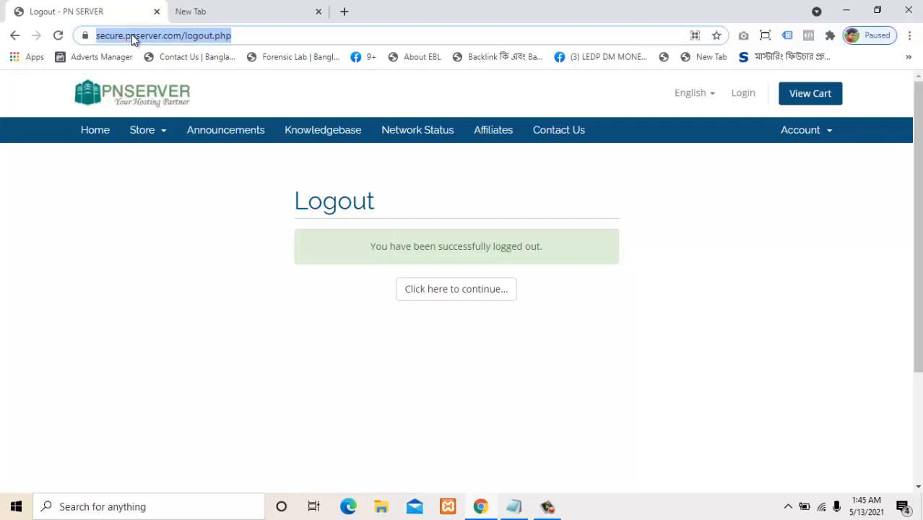
- Load the pnserver.com hosting home page in the browser
type("pnserver.com")
key("Return")
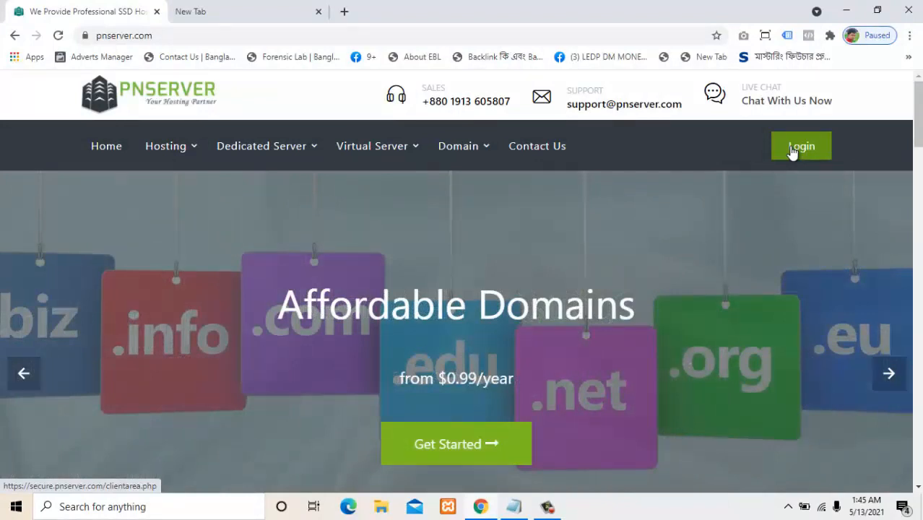
- Sign in to the PN Server client area with the saved account email and the account password
left_click(797, 145)
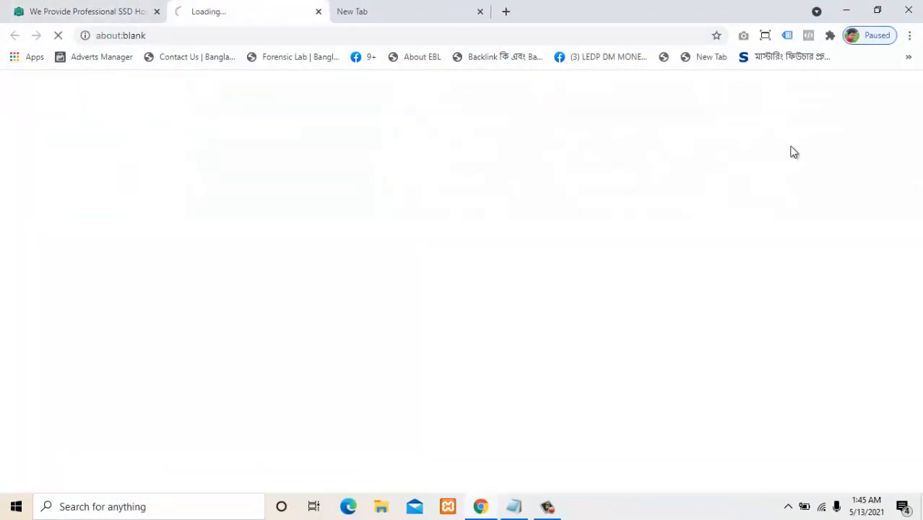
left_click(482, 13)
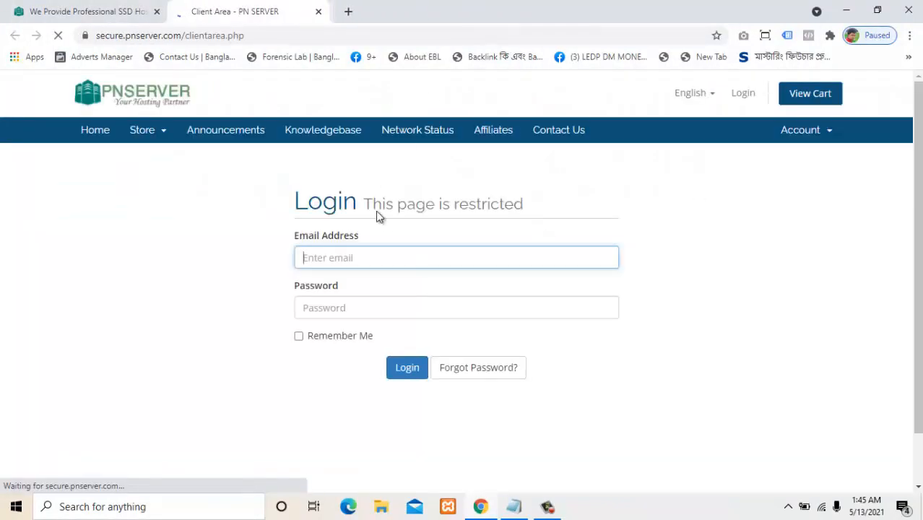
left_click(369, 258)
left_click(364, 287)
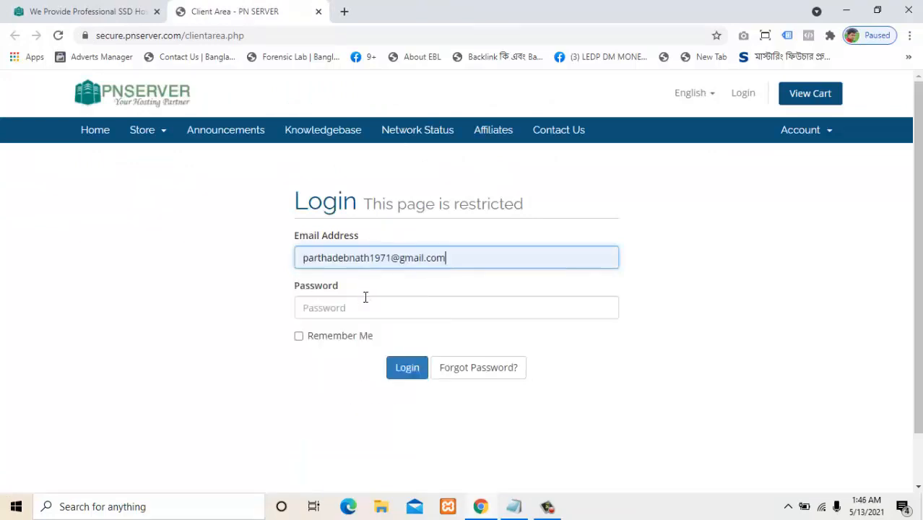
left_click(367, 315)
type("•••••")
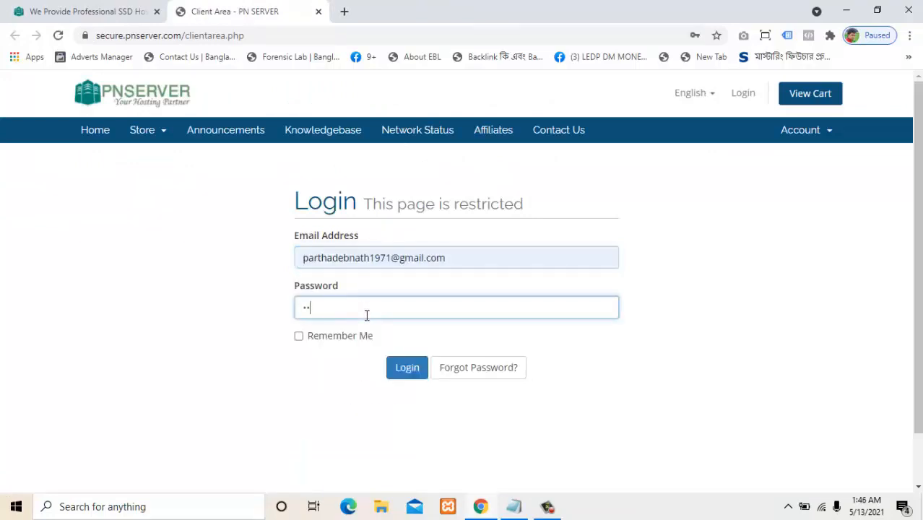
type("•••••••••••••••")
left_click(394, 366)
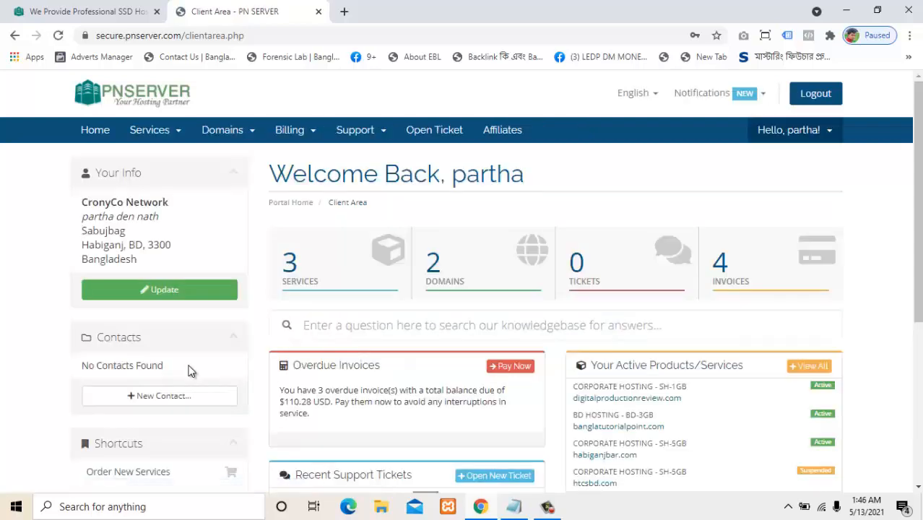
- Open the banglatutorialpoint.com hosting service details from the Services list
left_click(309, 285)
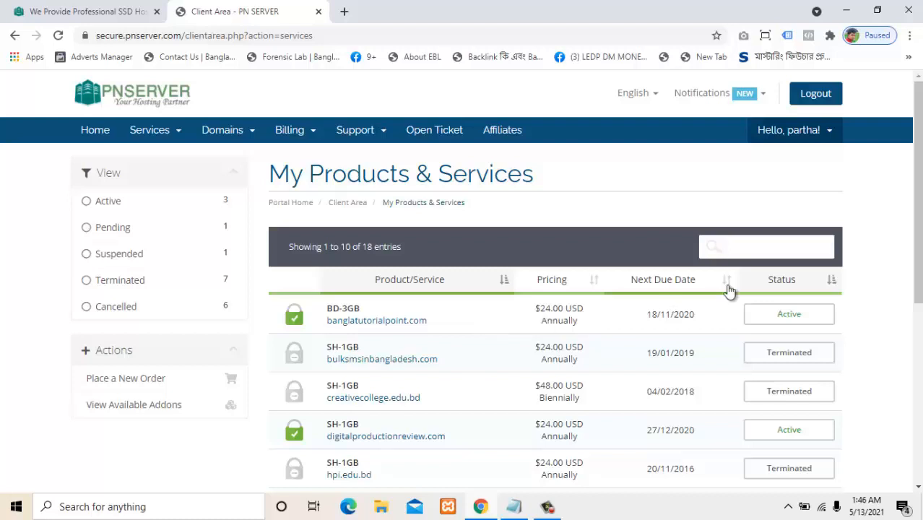
left_click(780, 322)
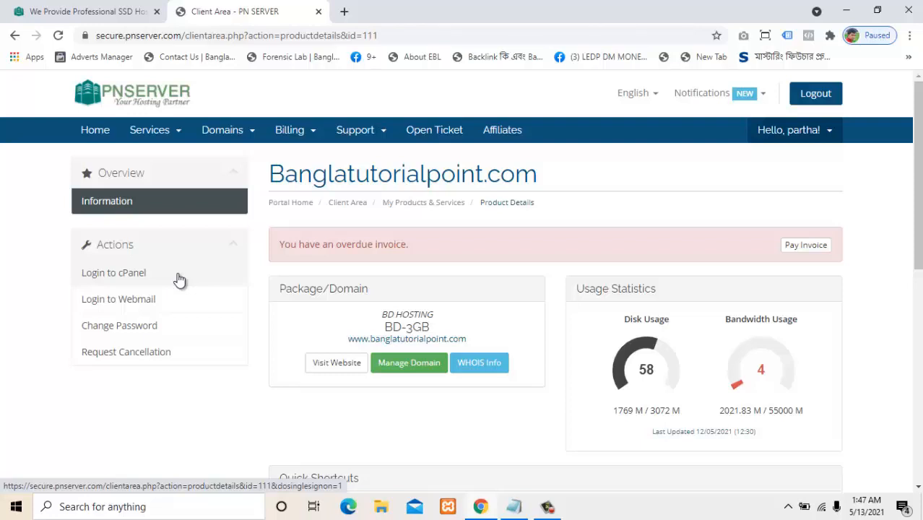
- Log into cPanel, open WordPress Manager by Softaculous via a 'word' search, and open a new blank tab
left_click(127, 280)
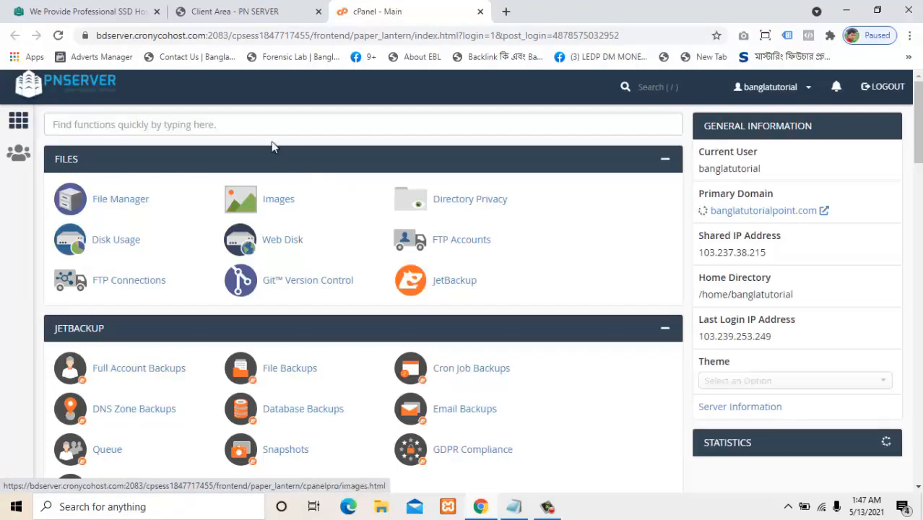
left_click(259, 125)
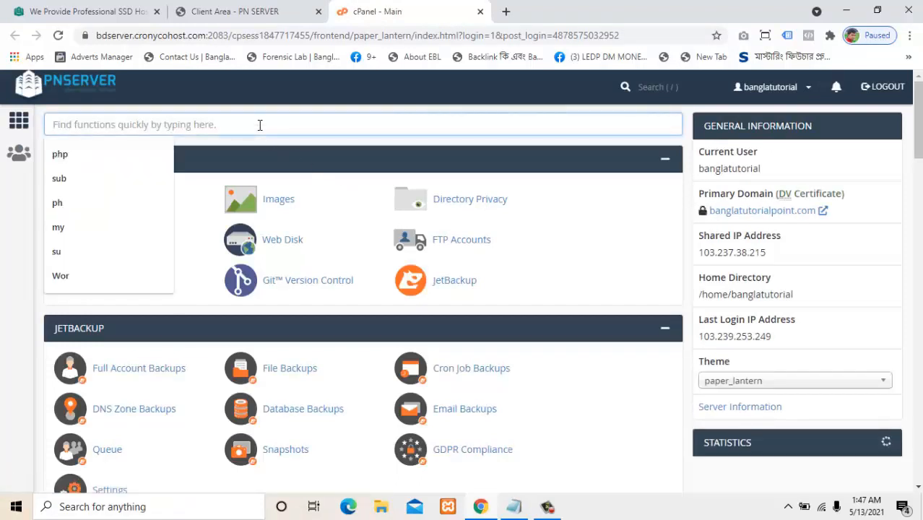
type("word")
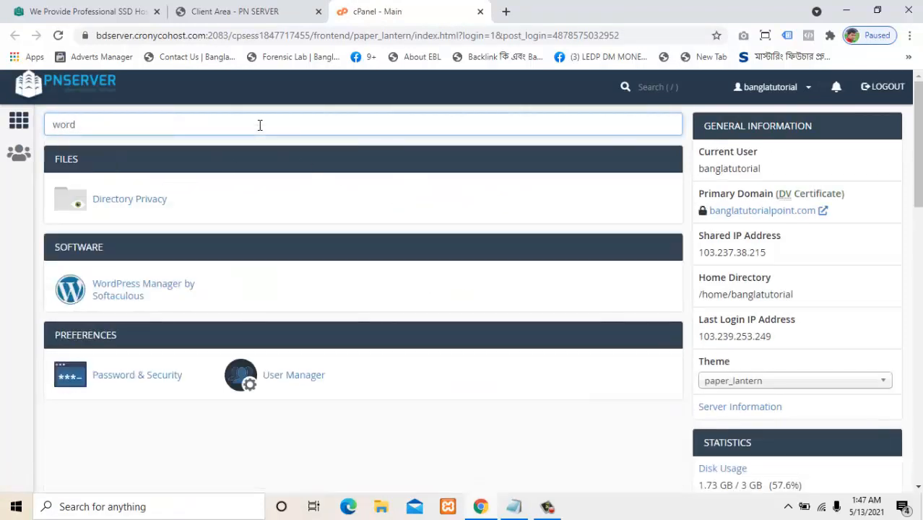
left_click(169, 290)
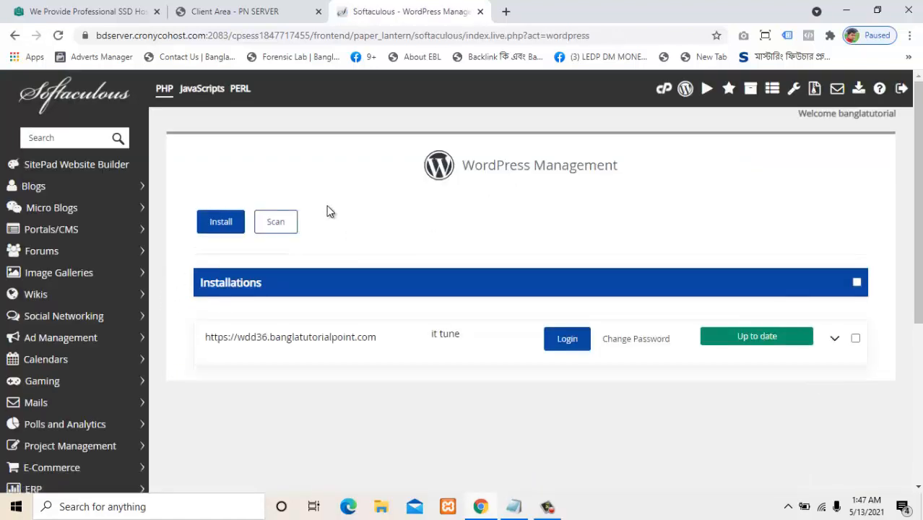
left_click(506, 11)
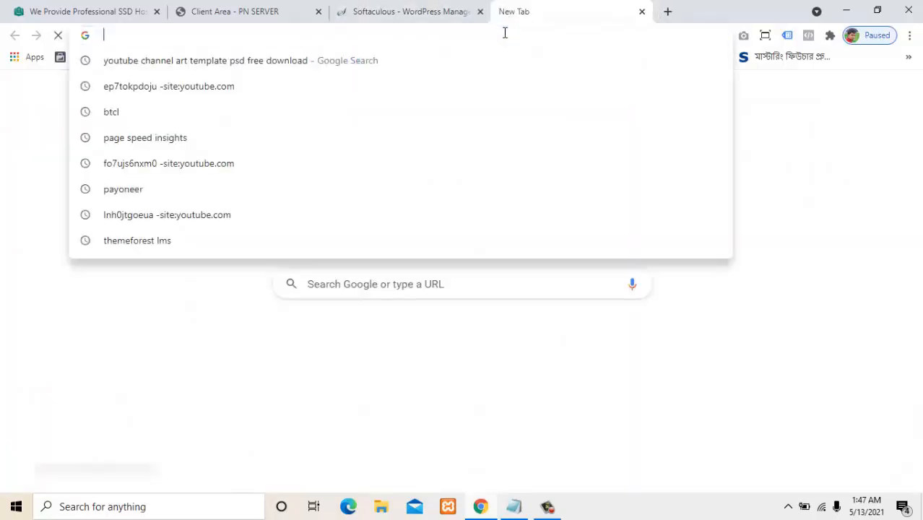
- Check the live banglatutorialpoint.com site in the new tab, then close that tab
type("banglatutorialpoint.com")
key("Return")
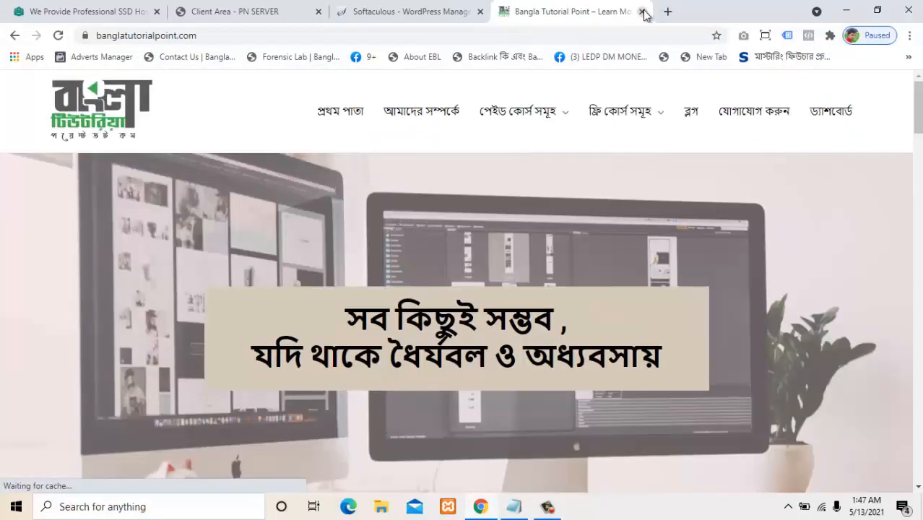
left_click(642, 11)
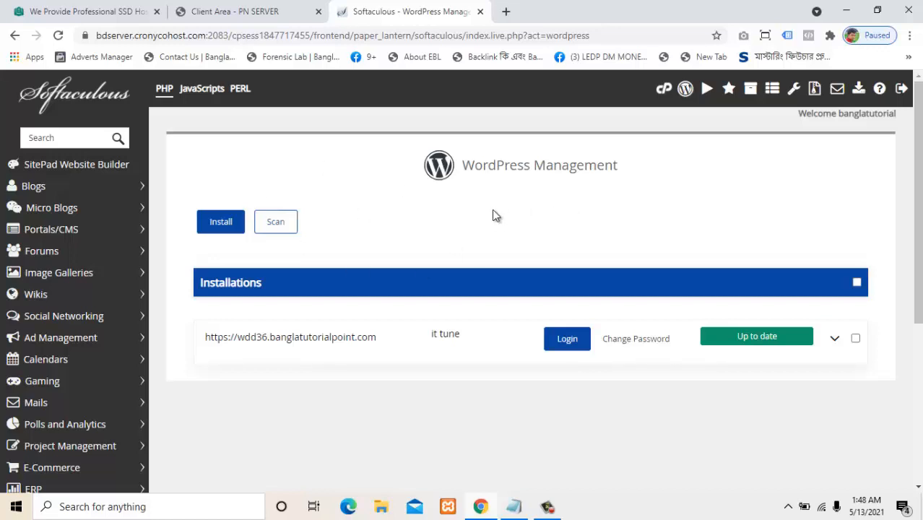
- From cPanel's Subdomains page, create subdomain 'wp' under banglatutorialpoint.com with root public_html/wp
left_click(251, 10)
left_click(405, 11)
left_click(665, 92)
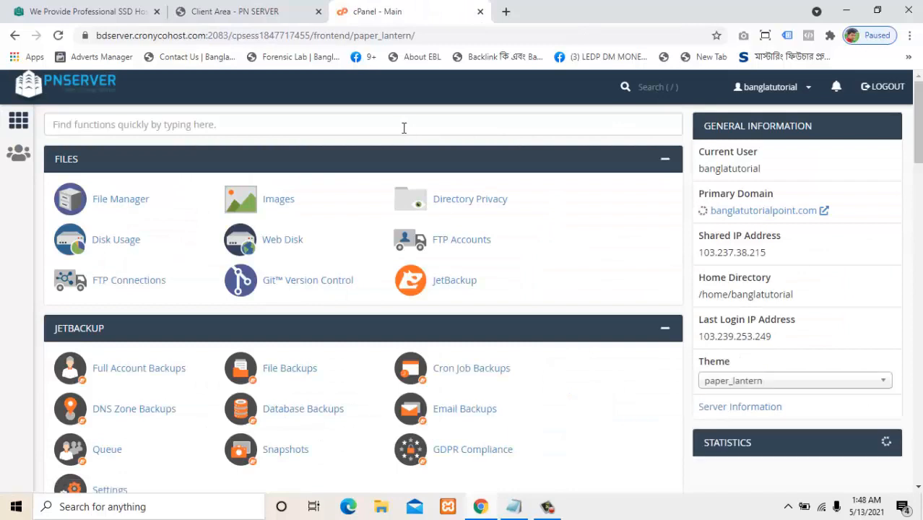
left_click(403, 128)
type("sub")
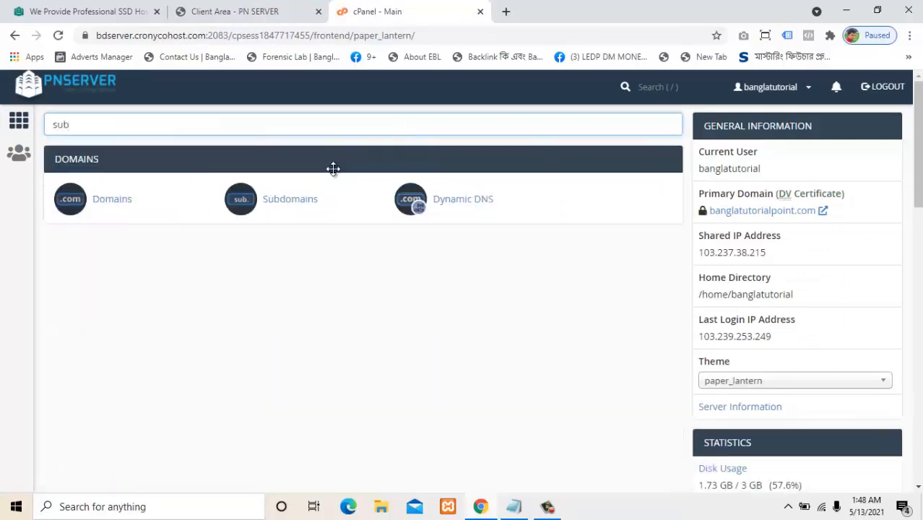
left_click(310, 207)
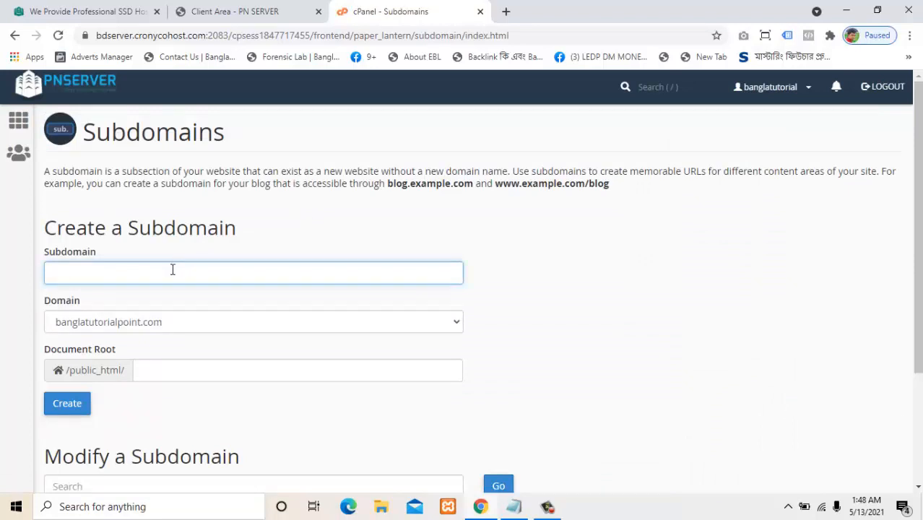
type("w")
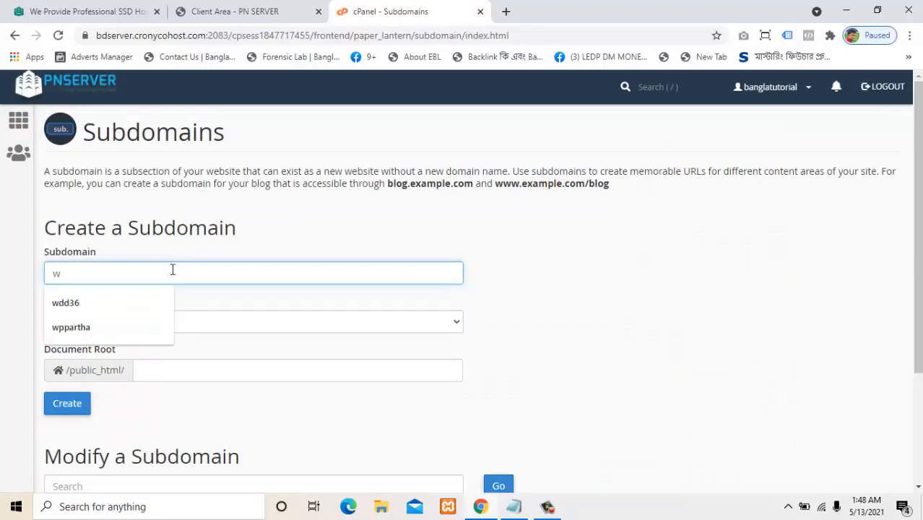
type("p")
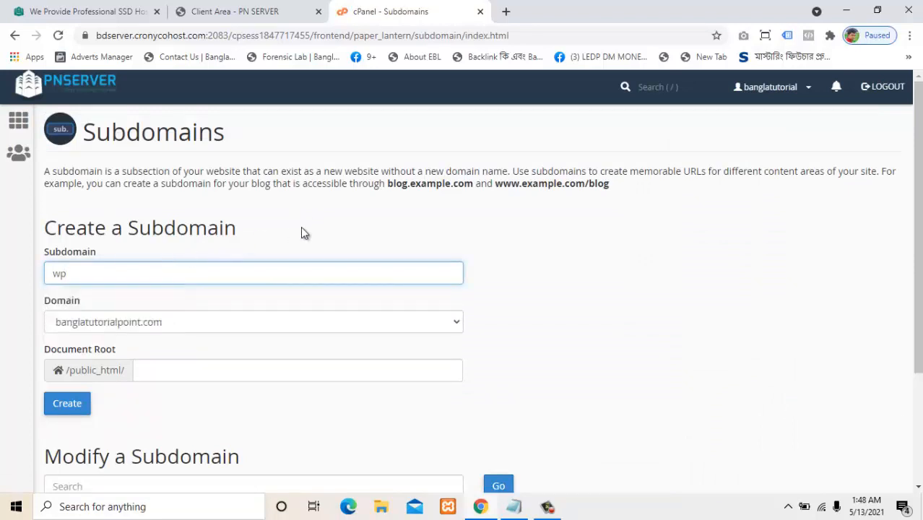
left_click(236, 230)
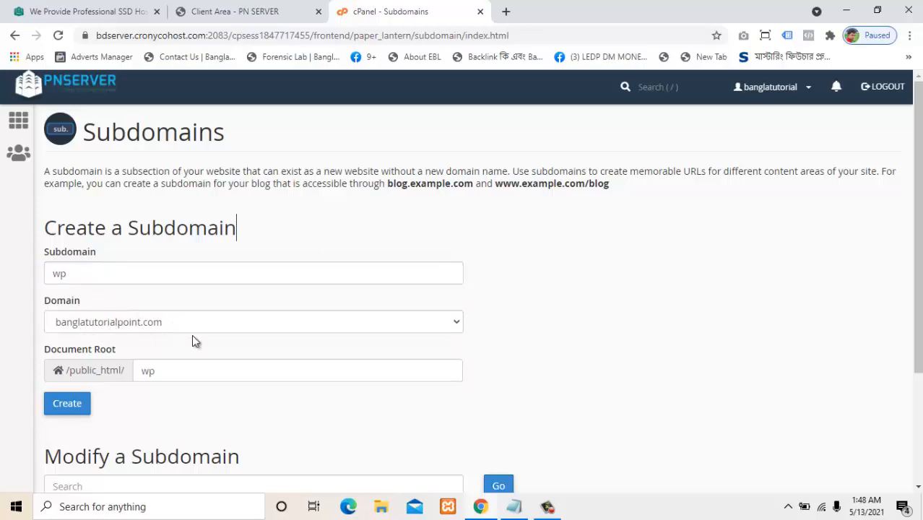
left_click(79, 412)
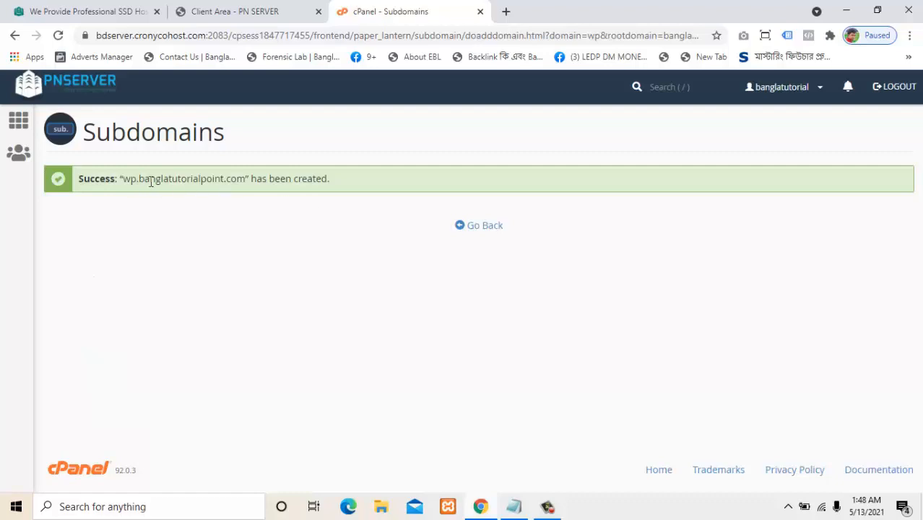
left_click(479, 228)
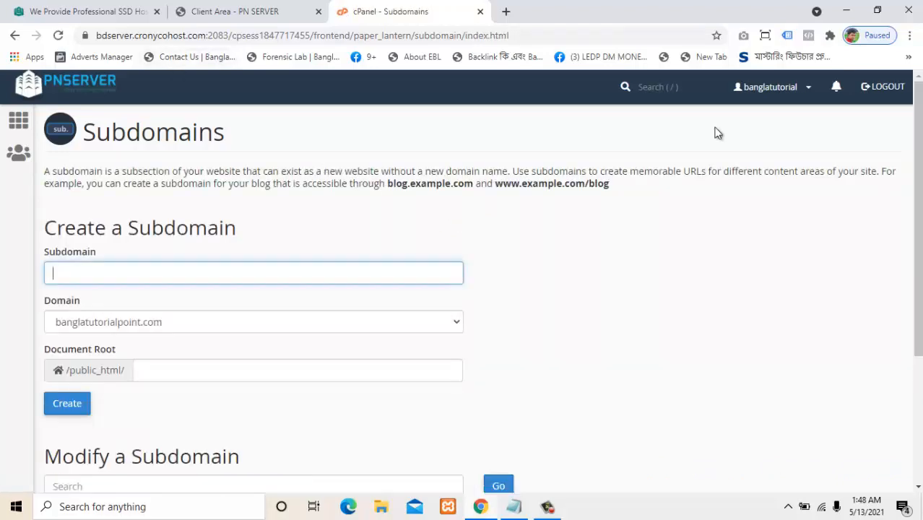
- Open WordPress Manager by Softaculous from cPanel's 'word' search and start a new WordPress install
left_click(28, 91)
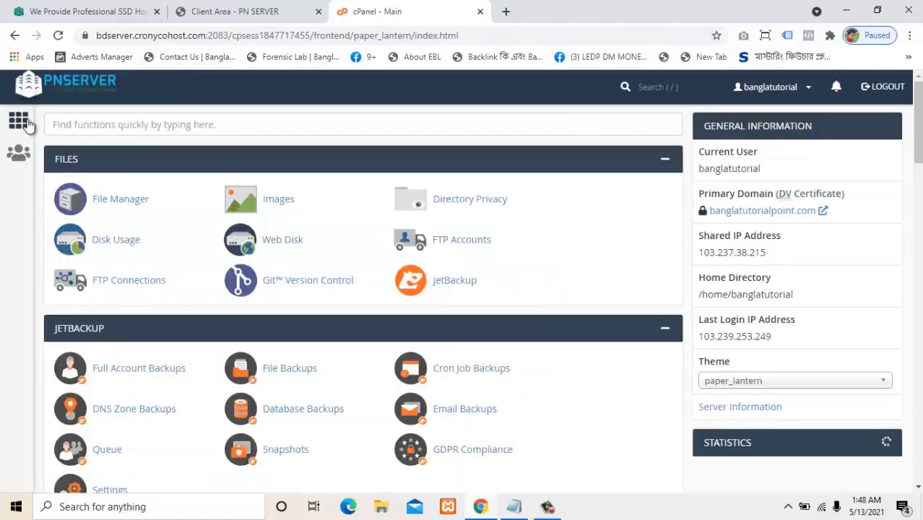
left_click(268, 127)
type("w")
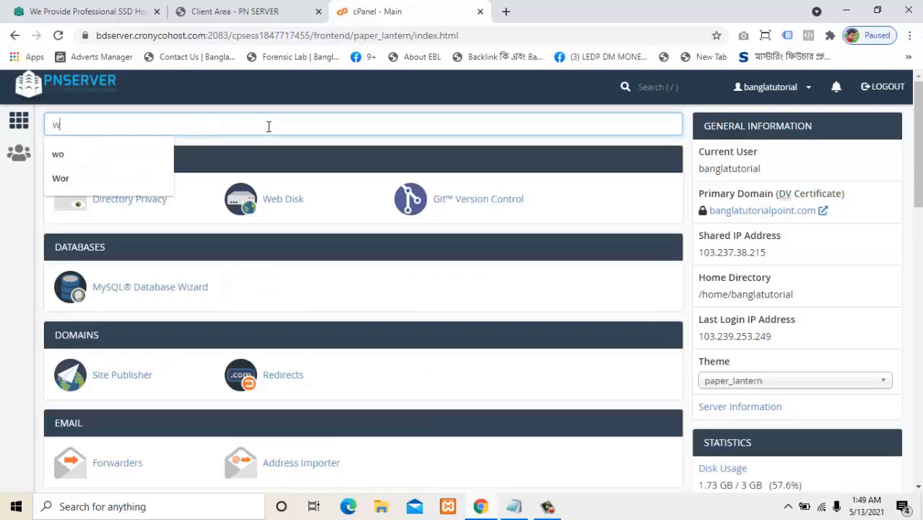
key("BackSpace")
type("wo")
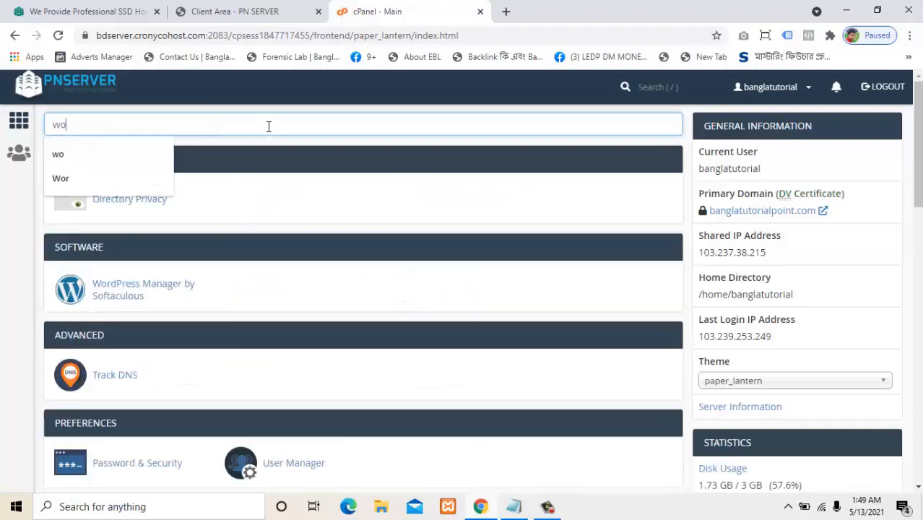
type("rd")
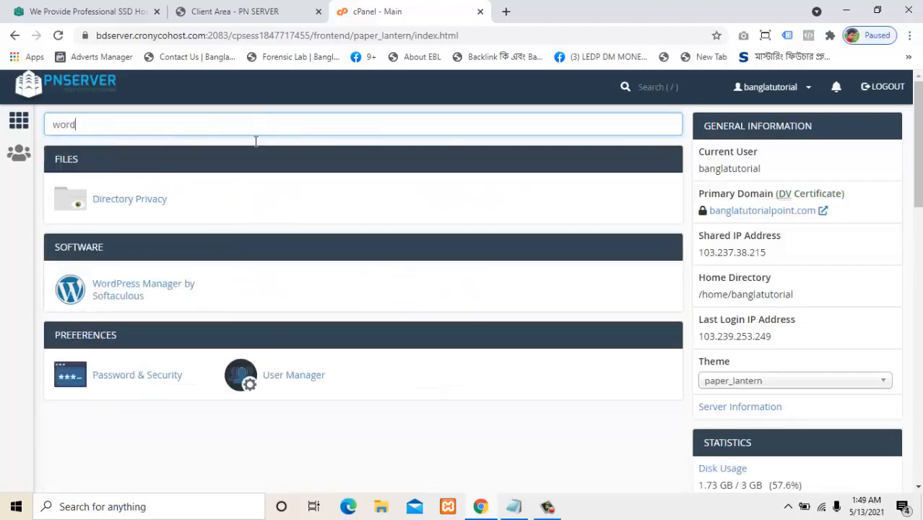
left_click(154, 293)
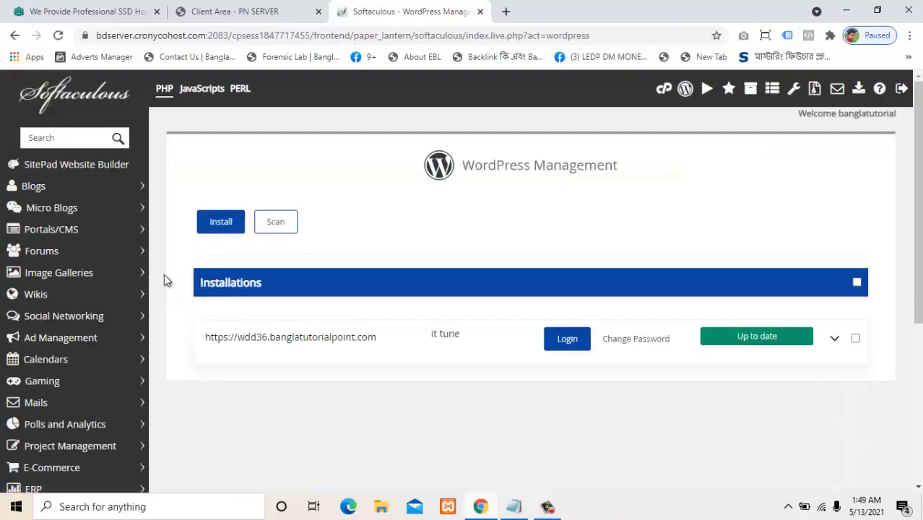
left_click(211, 224)
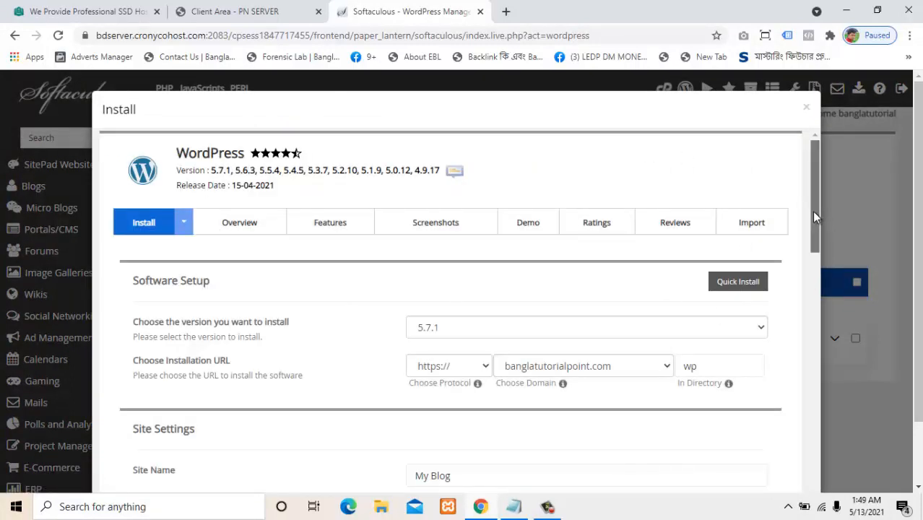
- Leave the WordPress version in the Install form at 5.7.1
left_click_drag(814, 216, 810, 250)
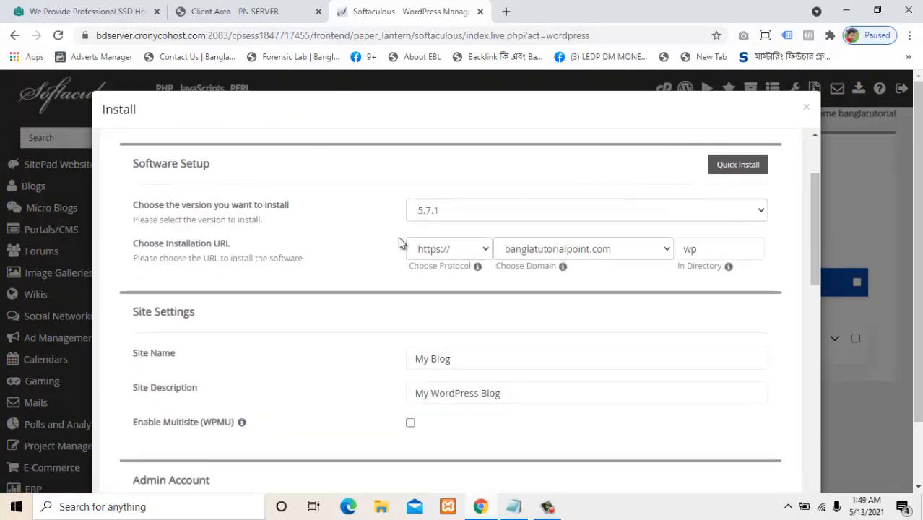
left_click(490, 211)
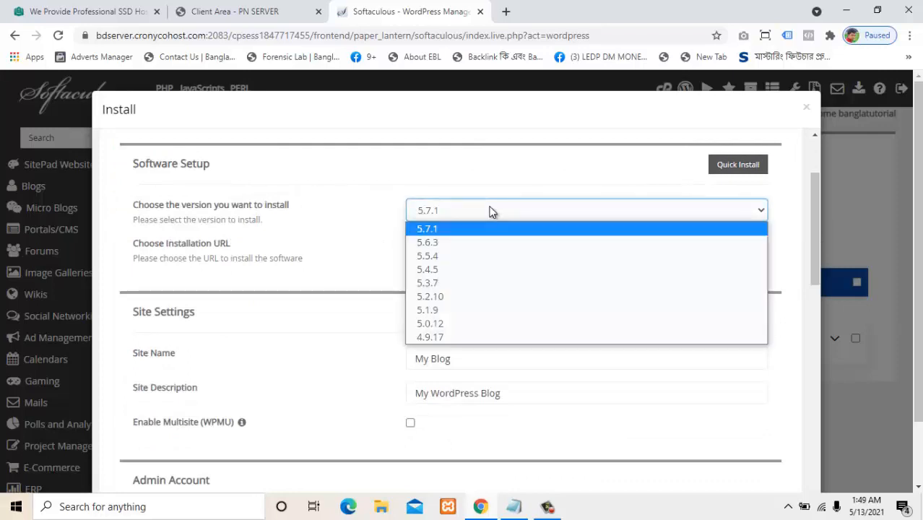
left_click(490, 212)
left_click(490, 212)
left_click(491, 181)
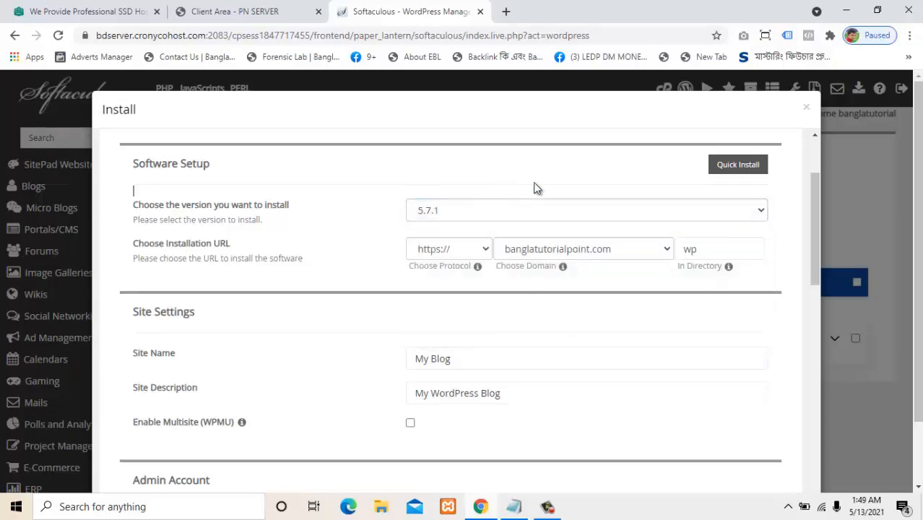
- Choose wp.banglatutorialpoint.com as the install domain and place the caret after 'wp' in In Directory
left_click(569, 246)
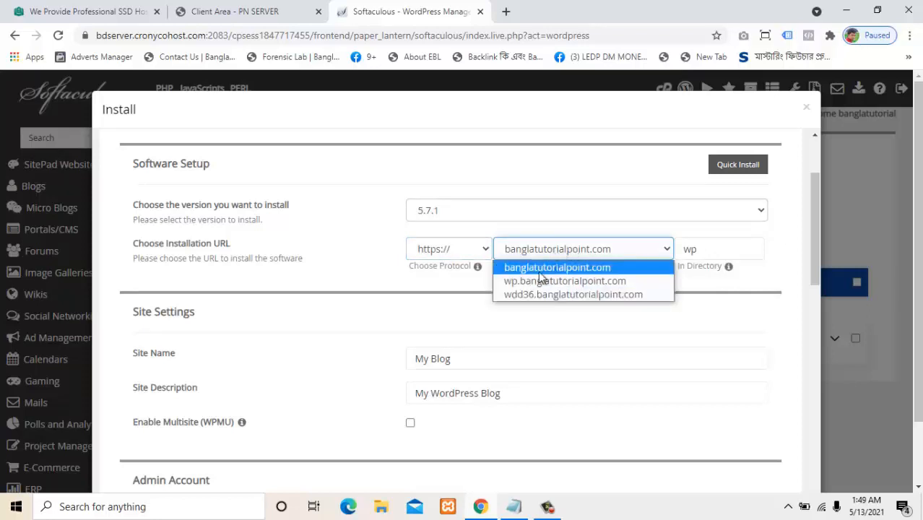
left_click(536, 282)
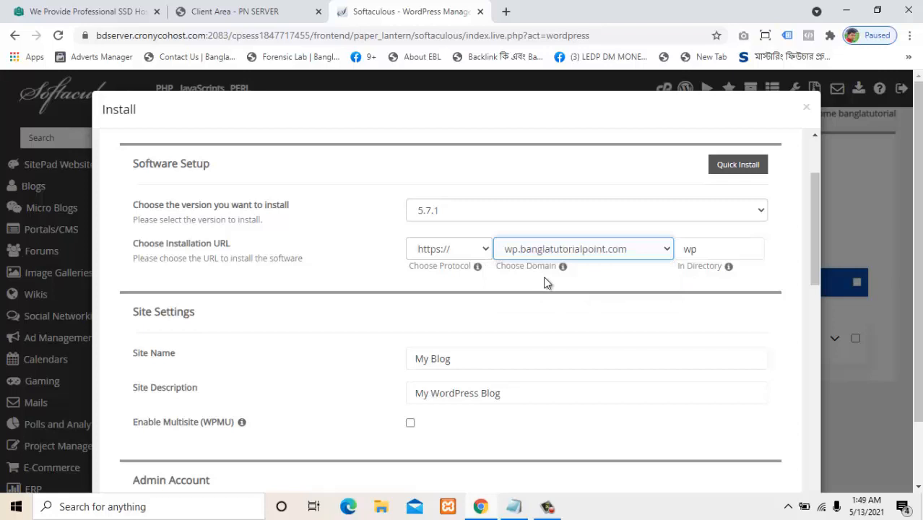
left_click(693, 251)
left_click(711, 250)
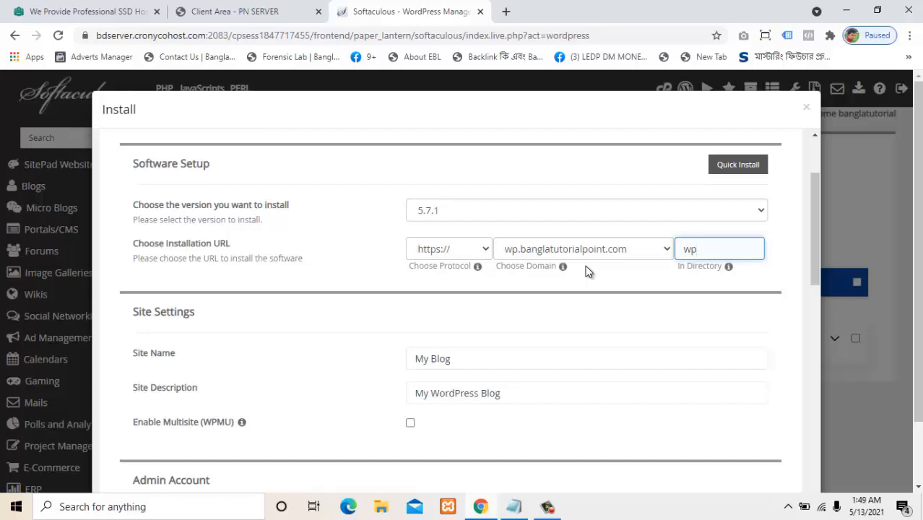
key("BackSpace")
key("BackSpace")
left_click(482, 253)
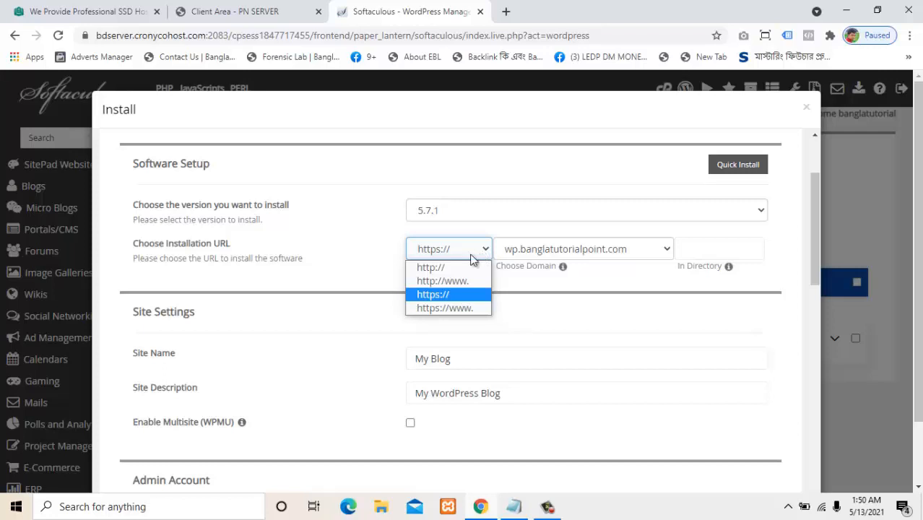
left_click(374, 270)
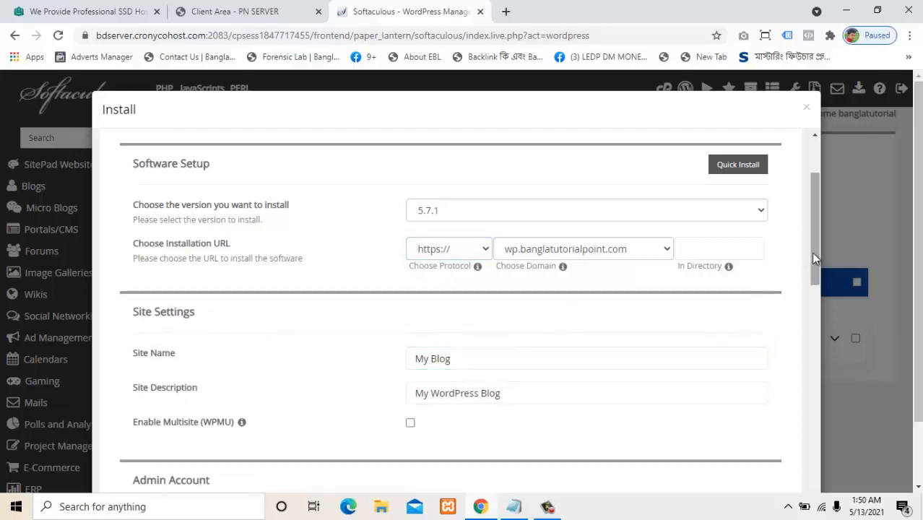
left_click_drag(813, 258, 810, 293)
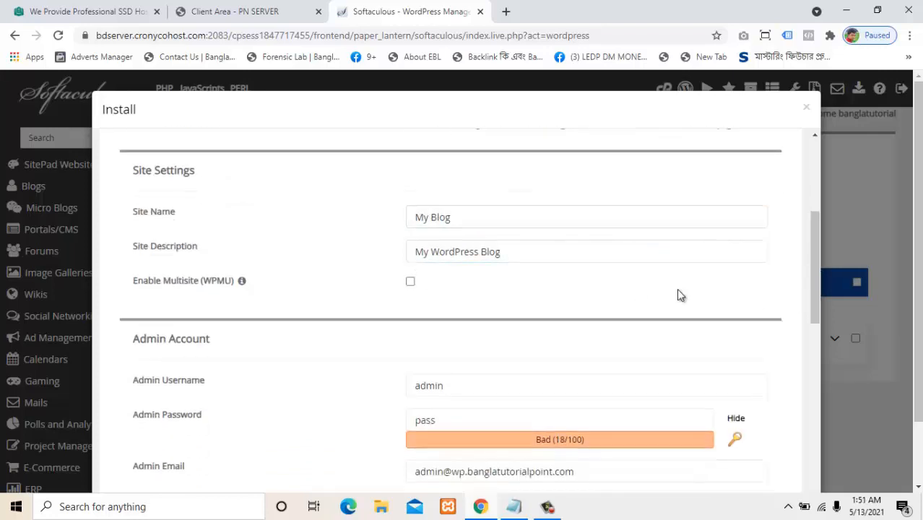
- Replace the default 'admin' Admin Username with the site owner's own username
left_click_drag(814, 273, 815, 309)
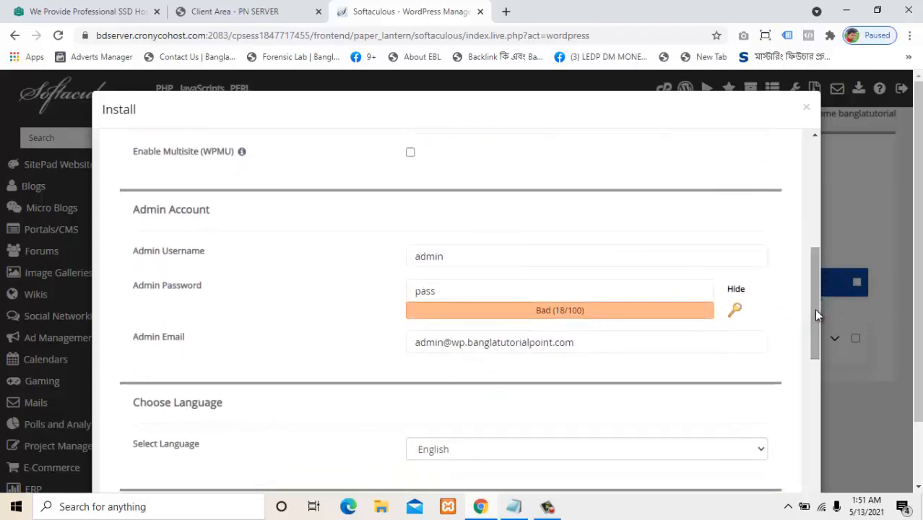
left_click(486, 260)
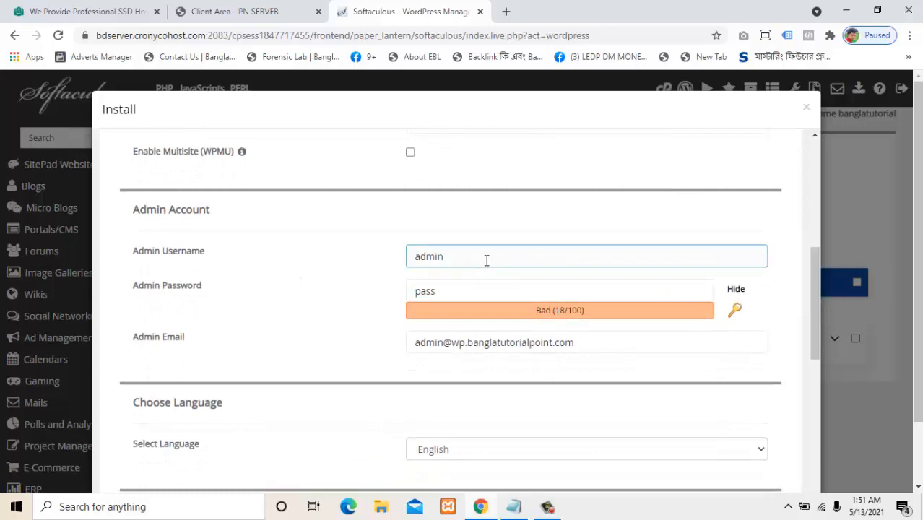
left_click_drag(486, 260, 352, 268)
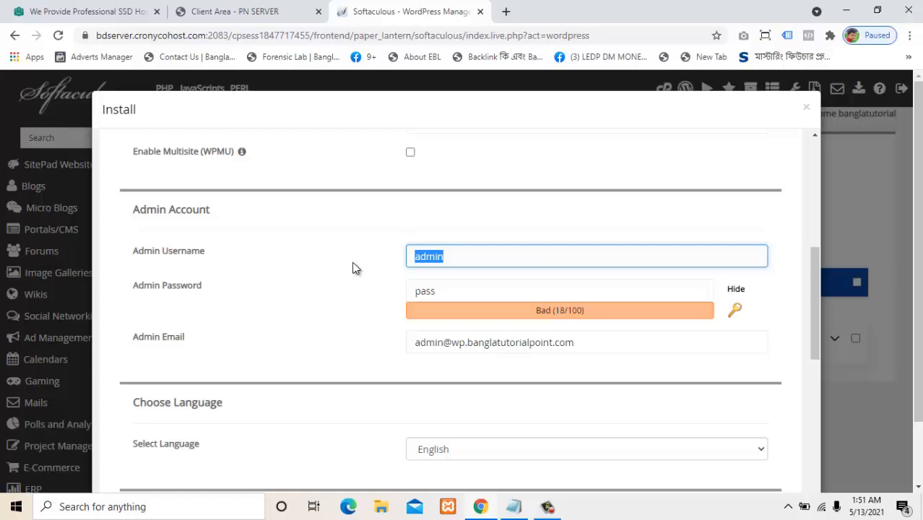
type("partha")
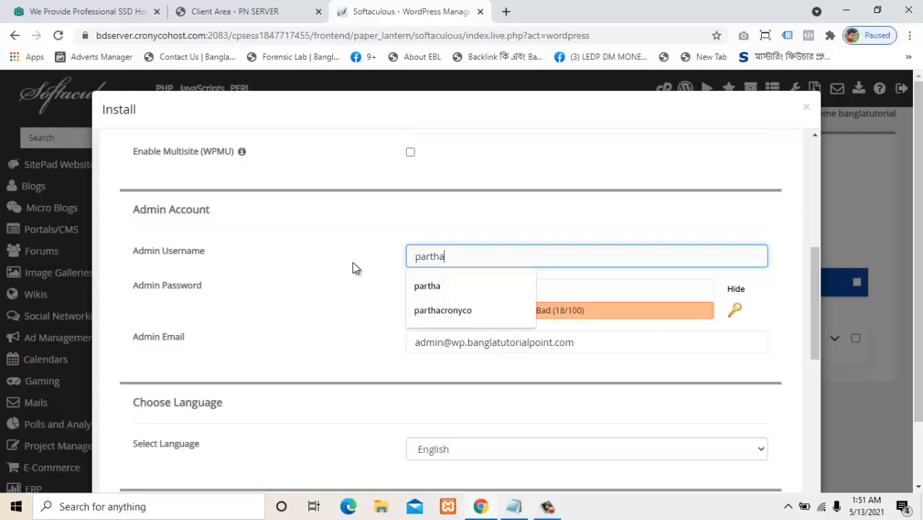
key("Escape")
left_click(354, 269)
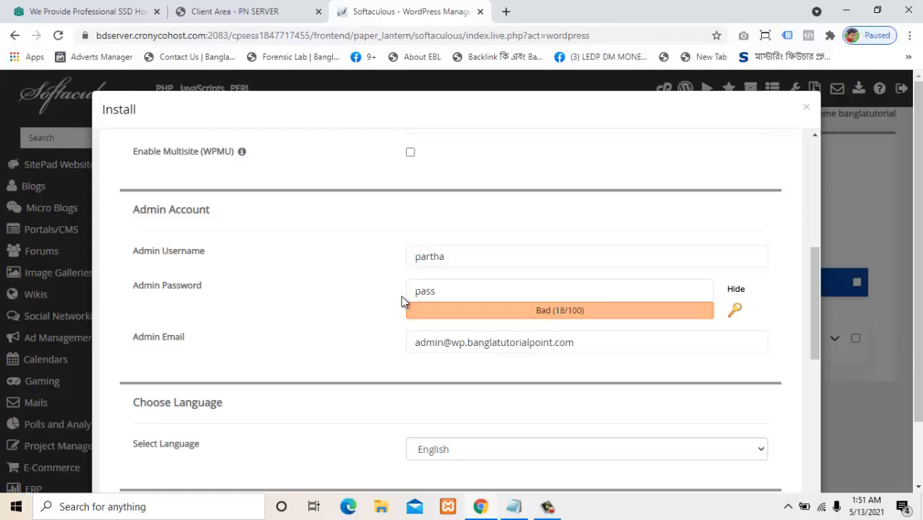
- Replace the default admin password with a new password rated Strong (56/100)
left_click(460, 290)
left_click_drag(460, 289, 361, 293)
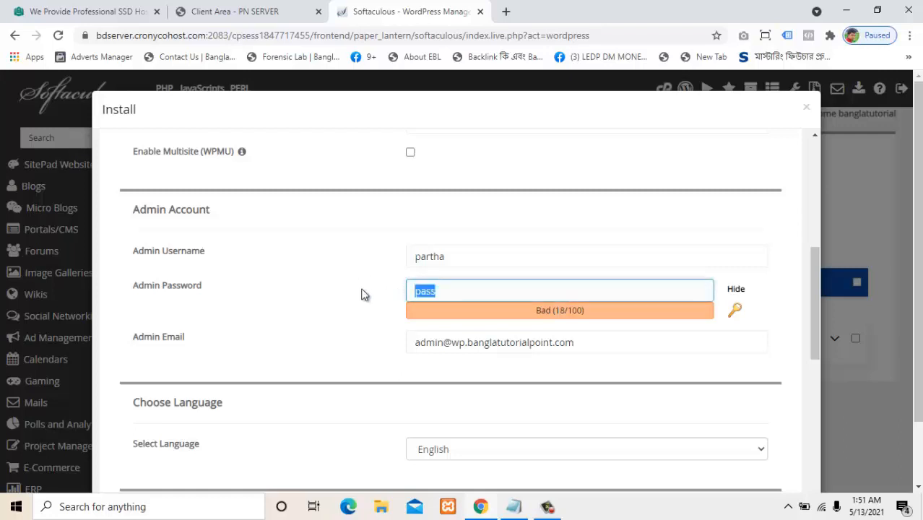
key("BackSpace")
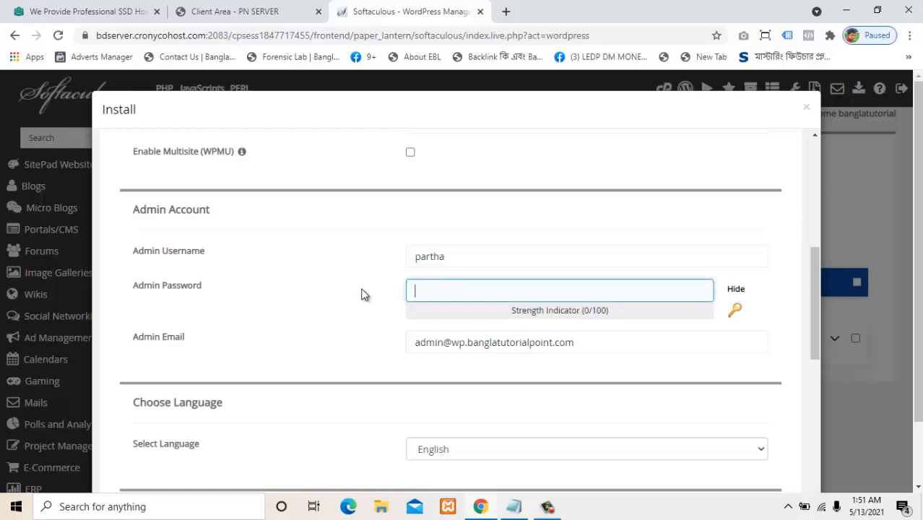
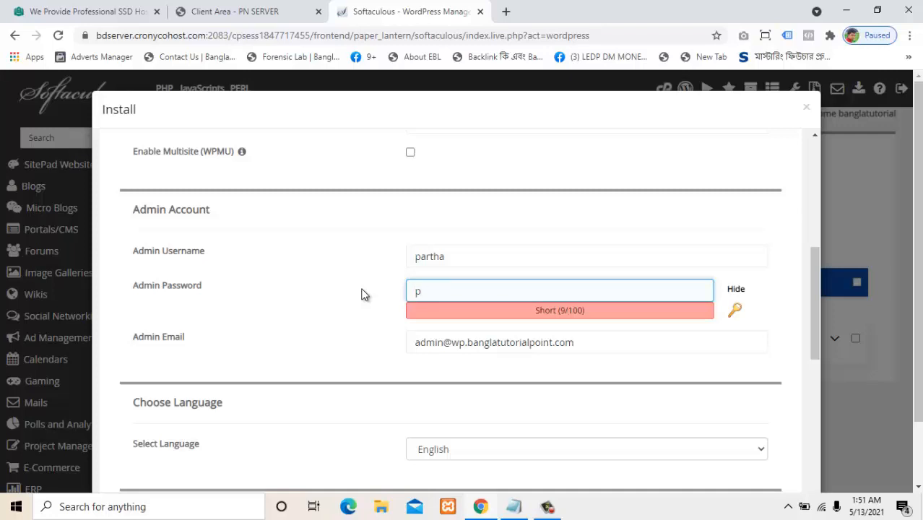
key("BackSpace")
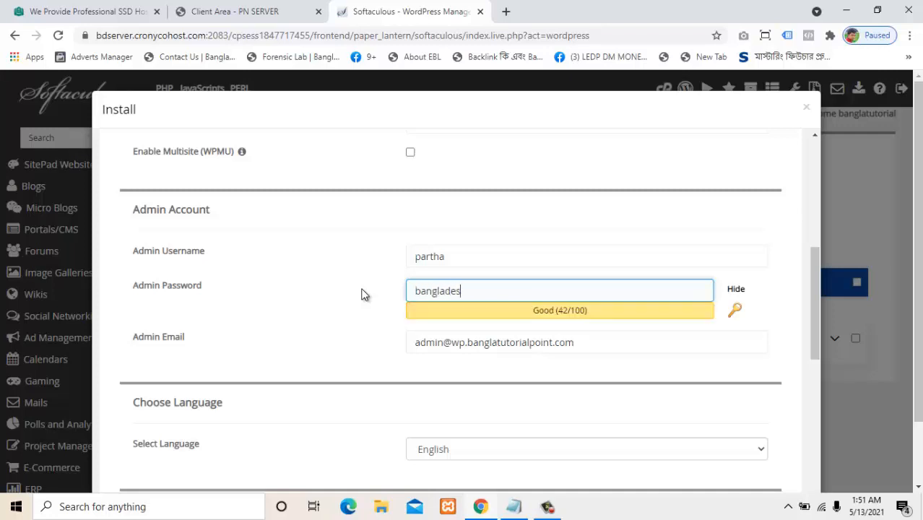
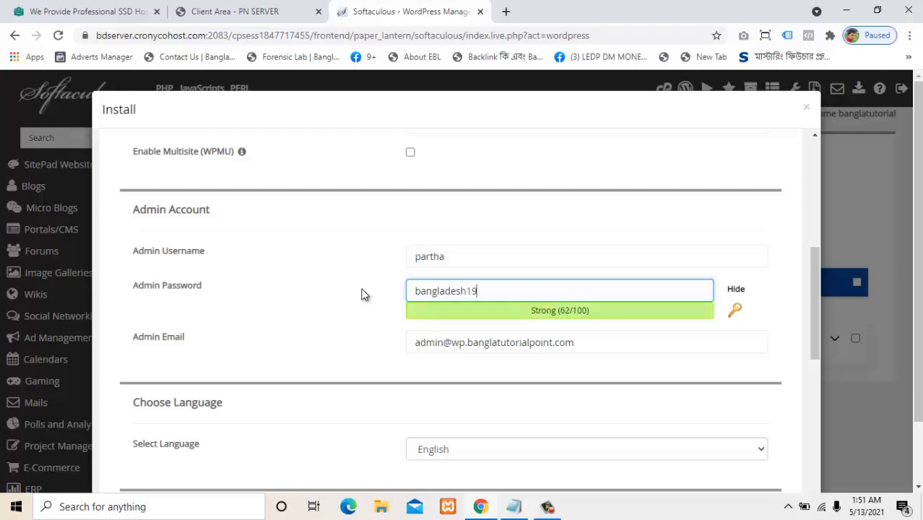
key("BackSpace")
key("BackSpace")
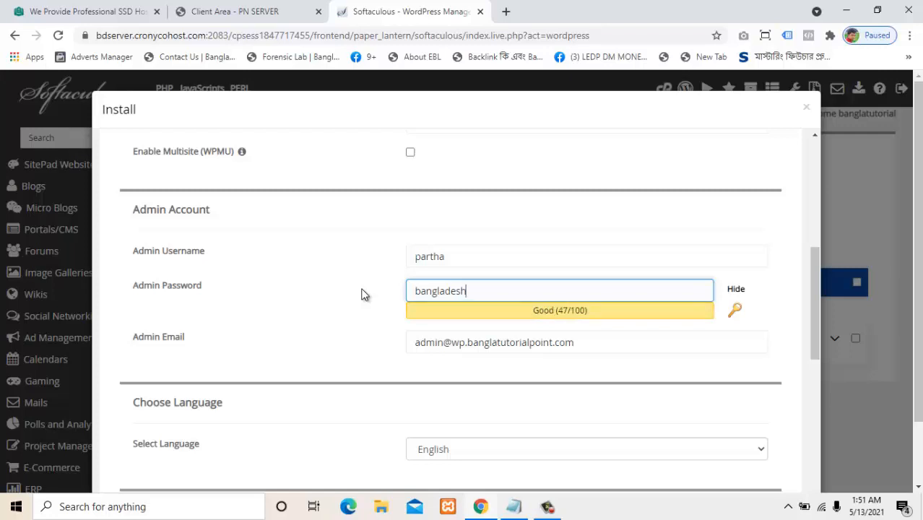
key("BackSpace")
key("BackSpace")
key("BackSpace")
key("BackSpace")
key("BackSpace")
key("BackSpace")
key("BackSpace")
key("BackSpace")
key("BackSpace")
key("BackSpace")
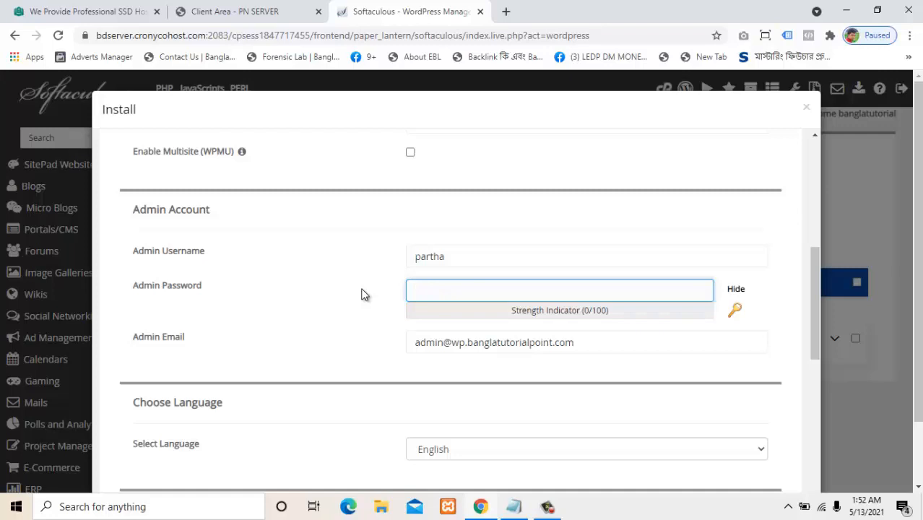
key("BackSpace")
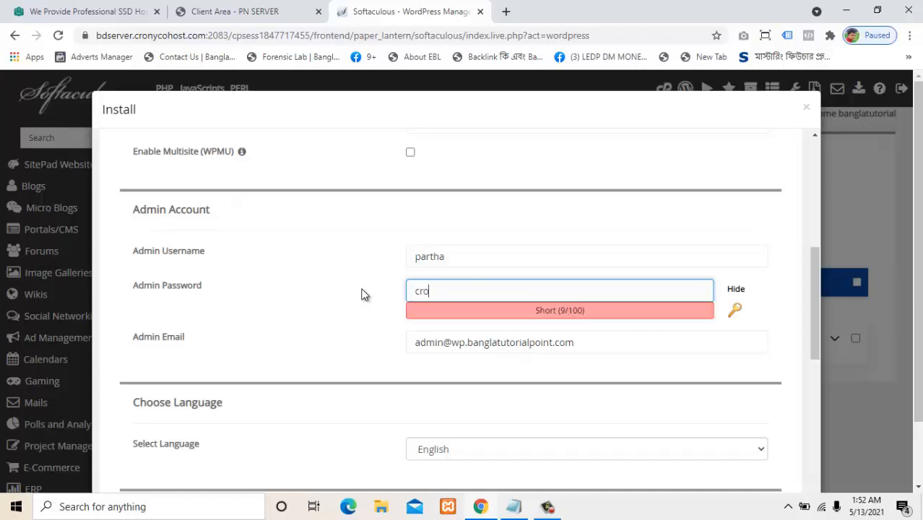
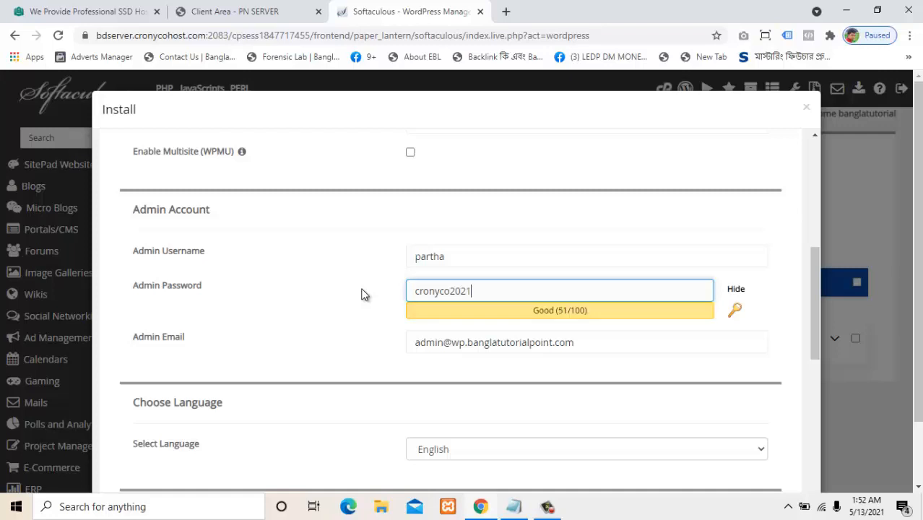
left_click(364, 294)
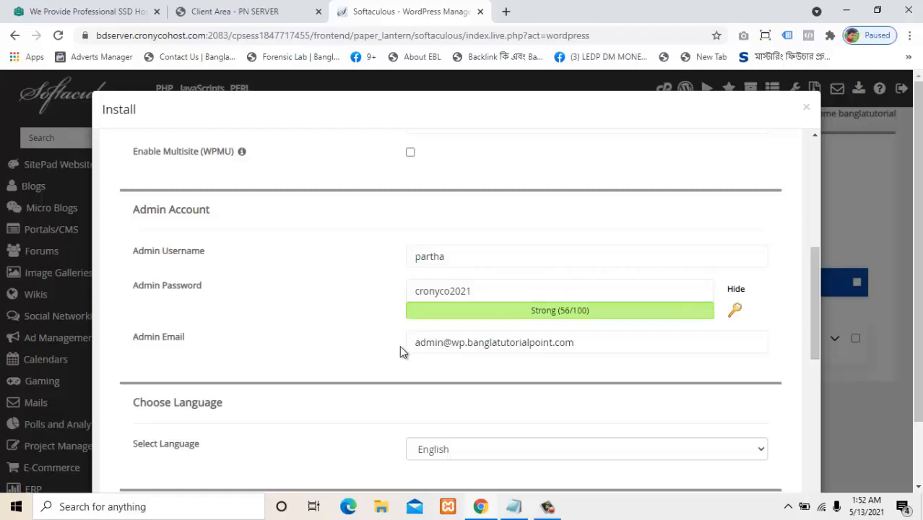
- Inspect the prefilled admin e-mail by selecting parts of it, leaving it unchanged
left_click(477, 350)
left_click(572, 344)
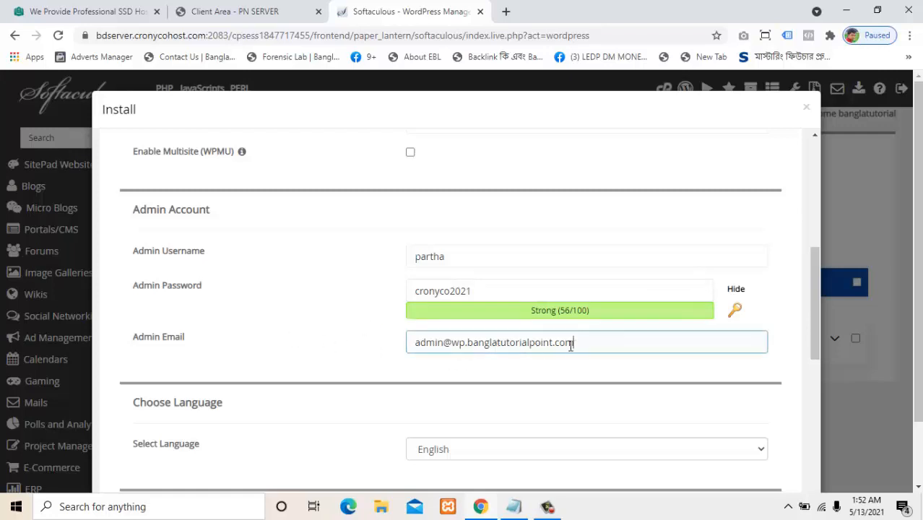
left_click_drag(570, 344, 377, 350)
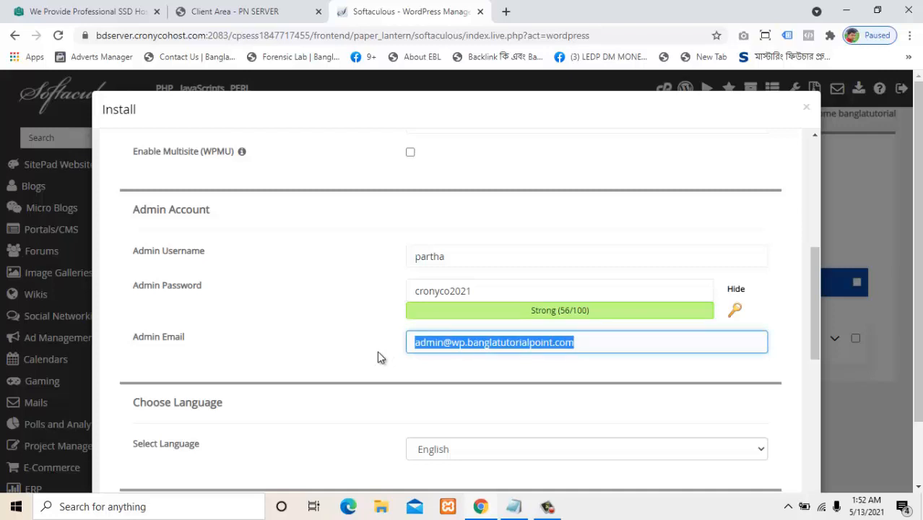
left_click(438, 351)
left_click_drag(582, 344, 408, 340)
left_click(372, 357)
left_click(477, 347)
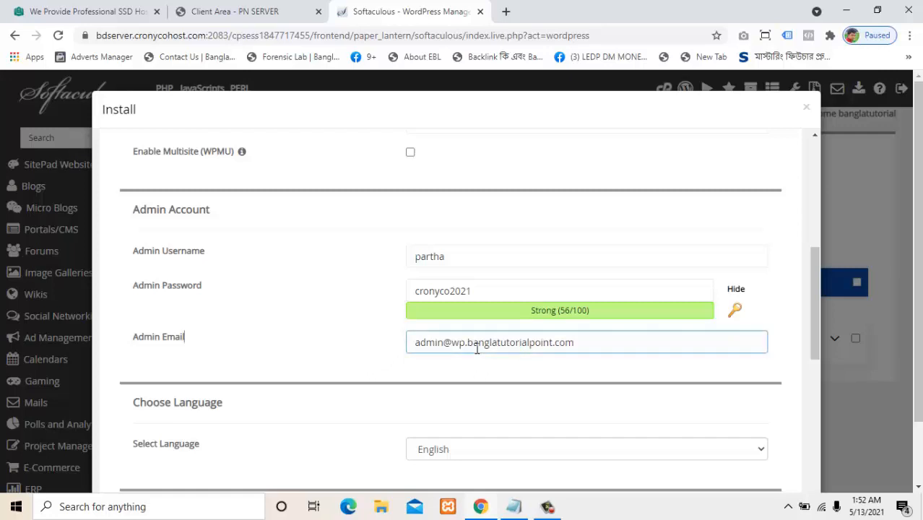
double_click(437, 344)
left_click(361, 358)
- Re-select the whole admin e-mail to verify it, then deselect without editing
left_click_drag(598, 353, 396, 352)
left_click(393, 353)
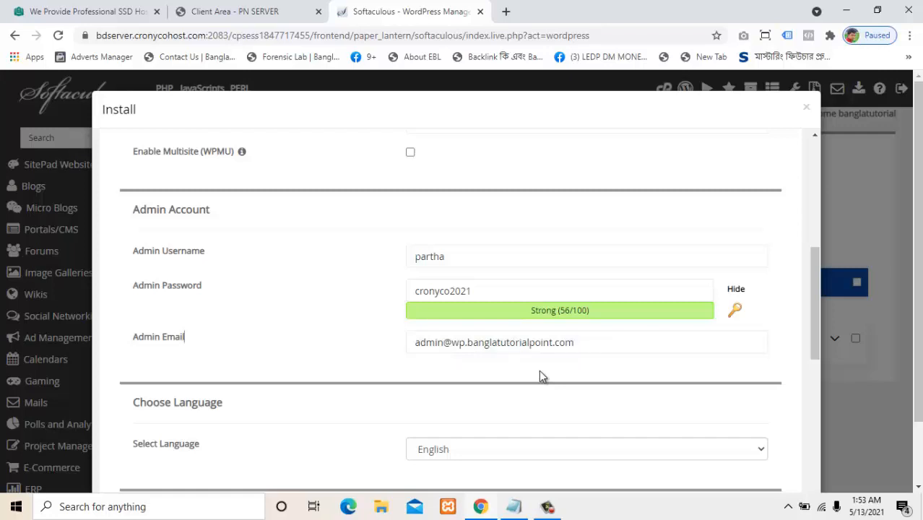
left_click(584, 344)
left_click_drag(583, 345, 404, 359)
left_click(391, 360)
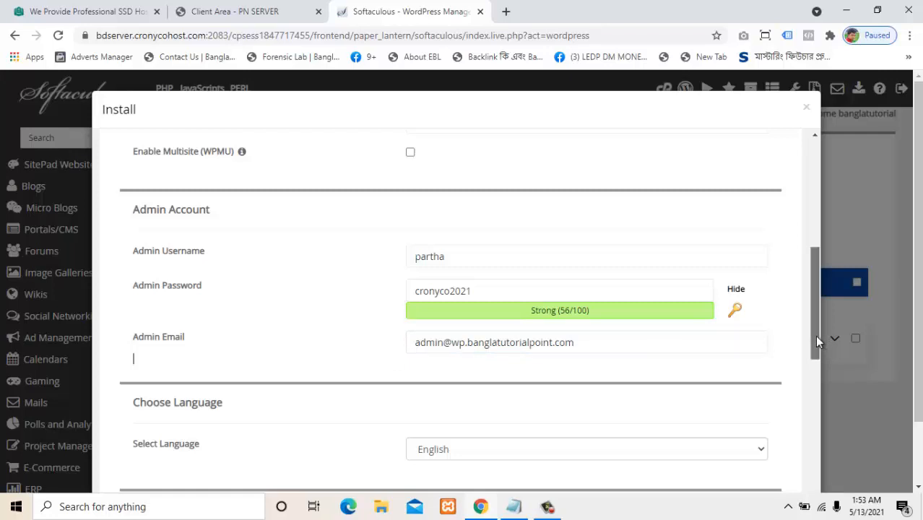
- Expand Advanced Options to show database banglatutorial_986, prefix wpxa_ and Do not Auto Upgrade
left_click_drag(814, 337, 803, 476)
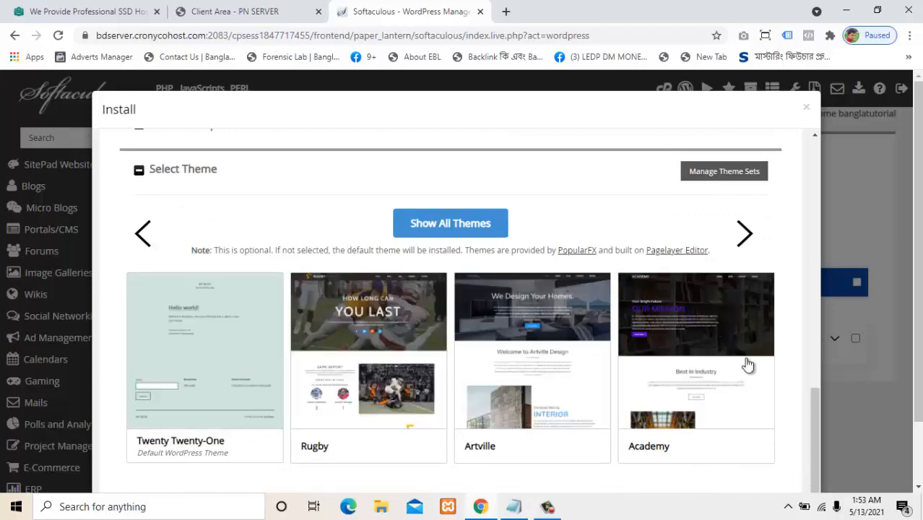
scroll(812, 414, "up", 2)
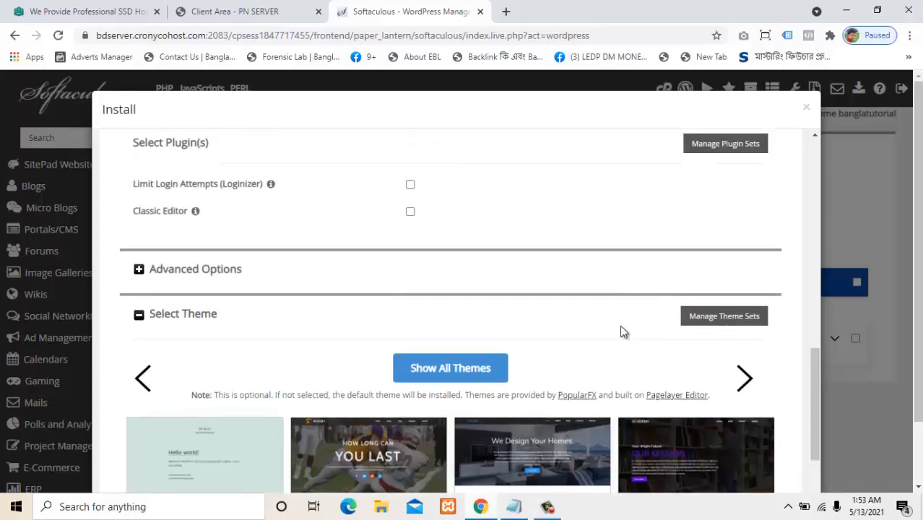
left_click(169, 271)
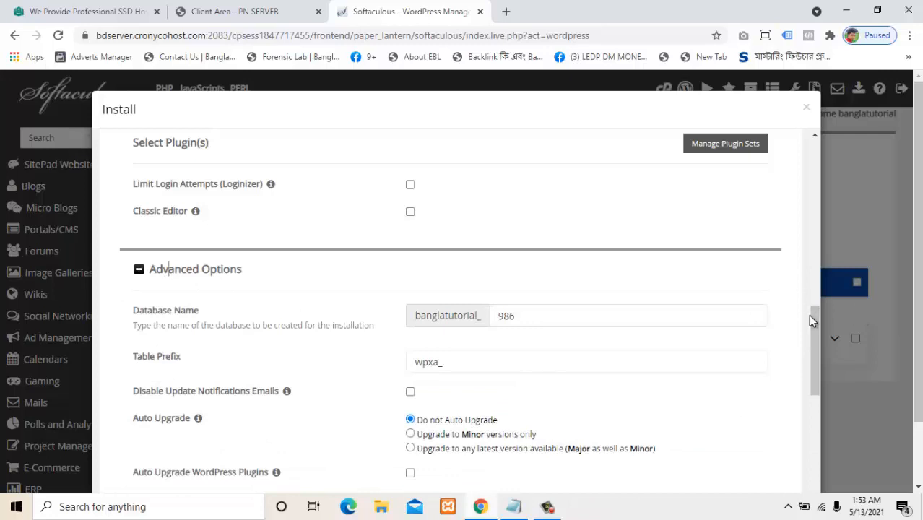
left_click_drag(811, 321, 531, 294)
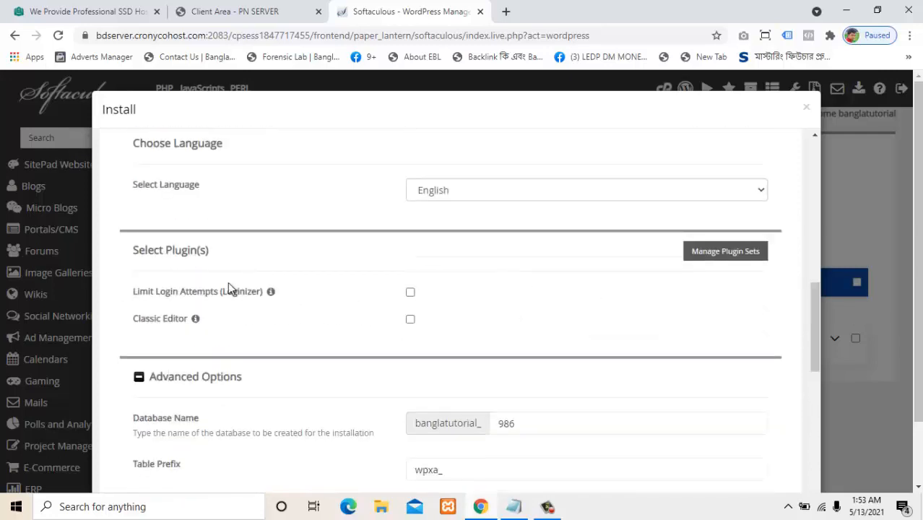
mouse_move(270, 291)
scroll(819, 334, "down", 2)
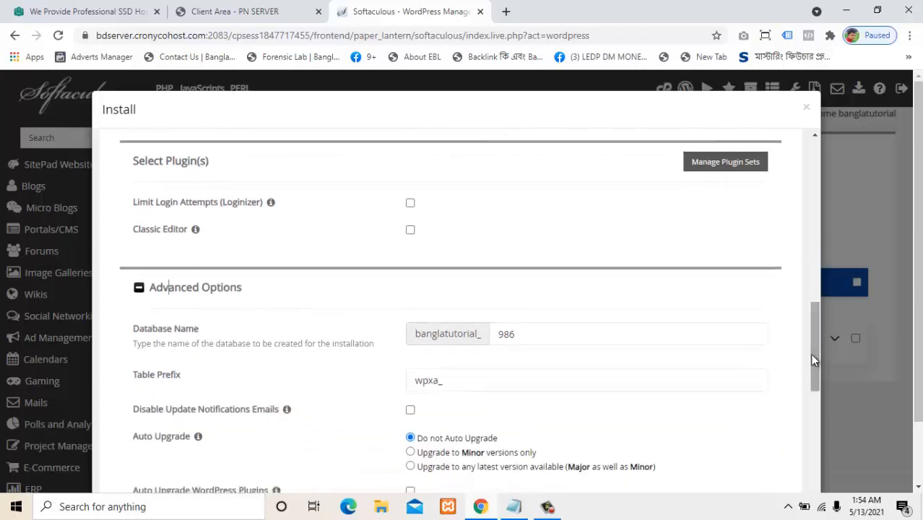
left_click(137, 289)
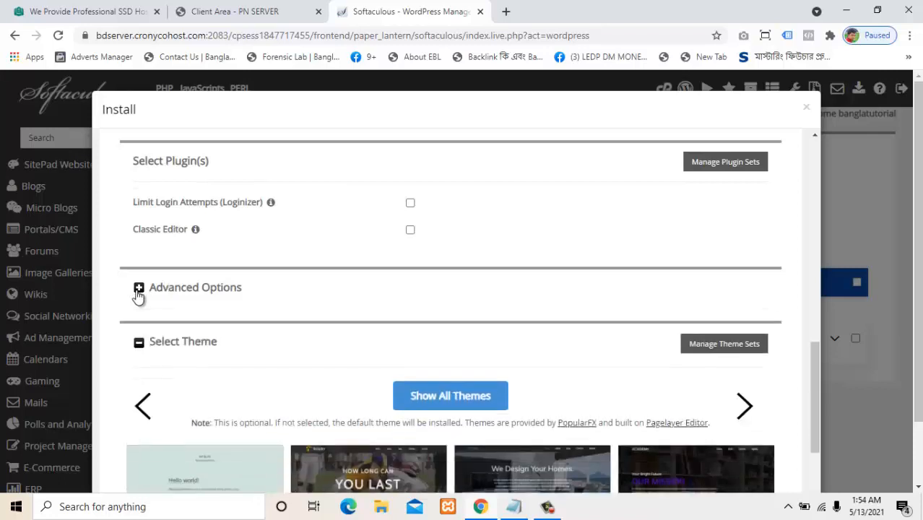
left_click(138, 289)
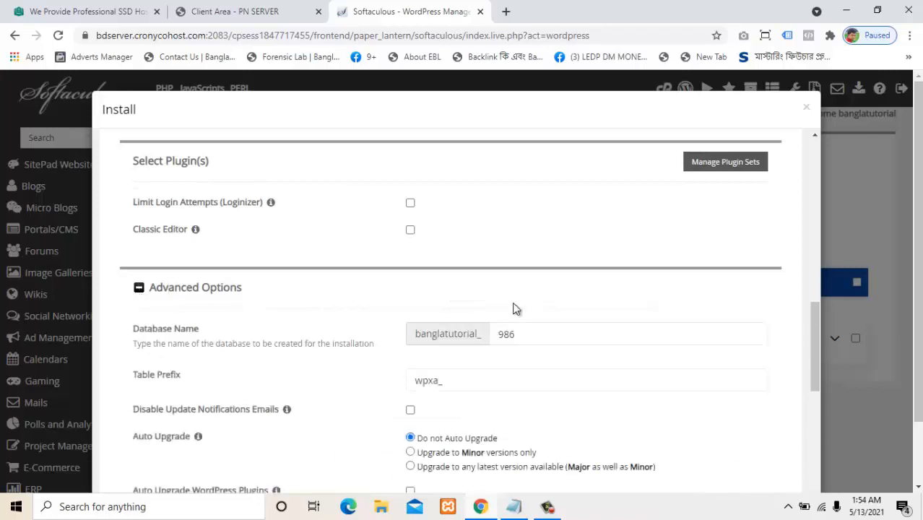
left_click_drag(815, 333, 814, 345)
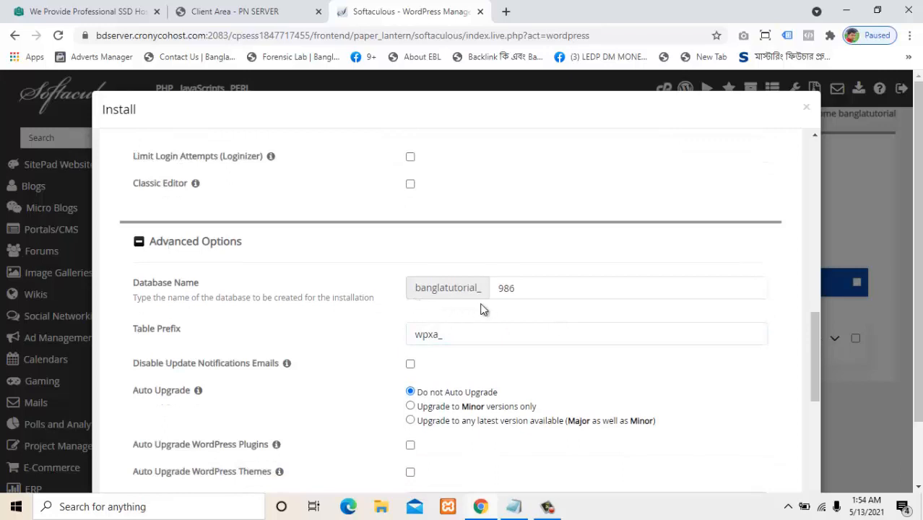
- Change the database name to banglatutorial_ccp986
left_click(505, 292)
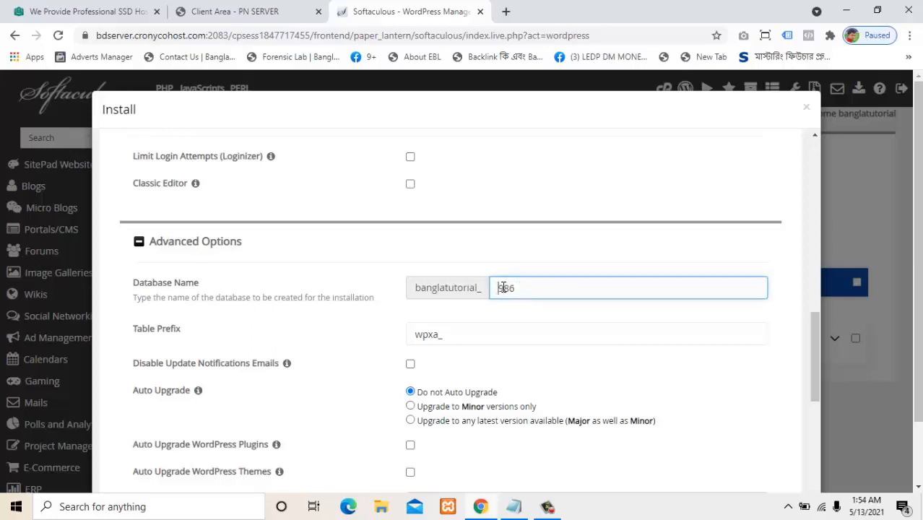
type("d")
type("p")
left_click(423, 346)
left_click(408, 351)
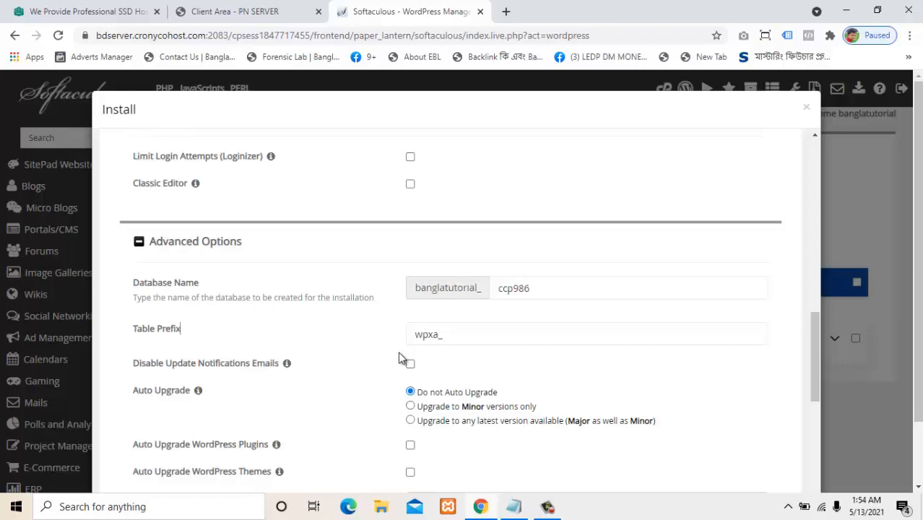
- Insert a c into the table prefix to make it wpcxa_
left_click(442, 334)
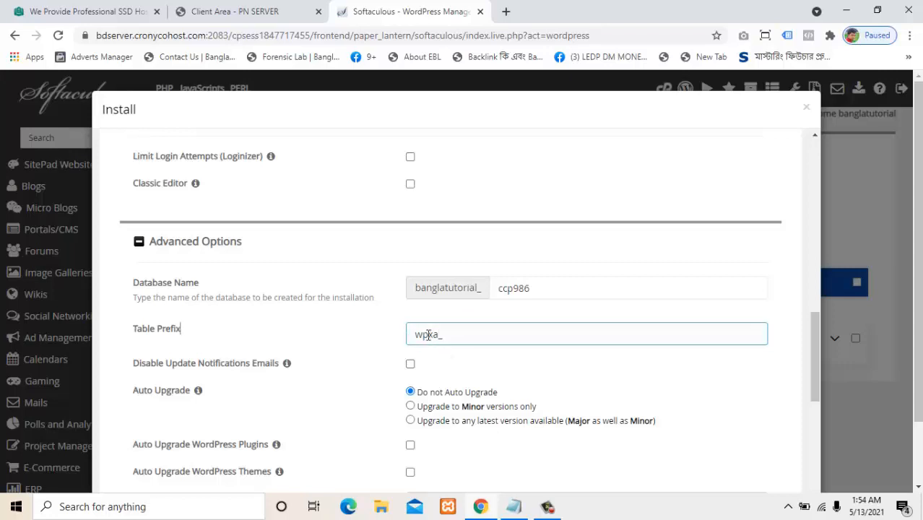
left_click(428, 334)
type("c")
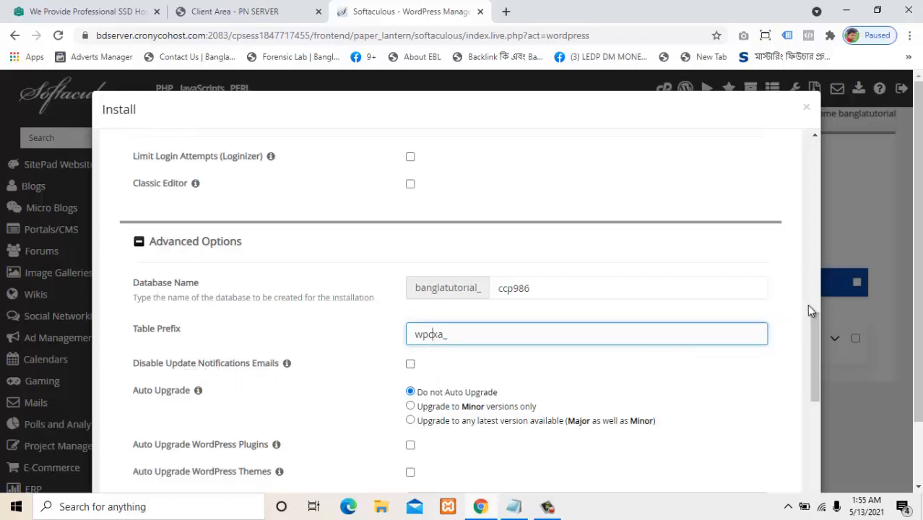
left_click_drag(813, 333, 813, 354)
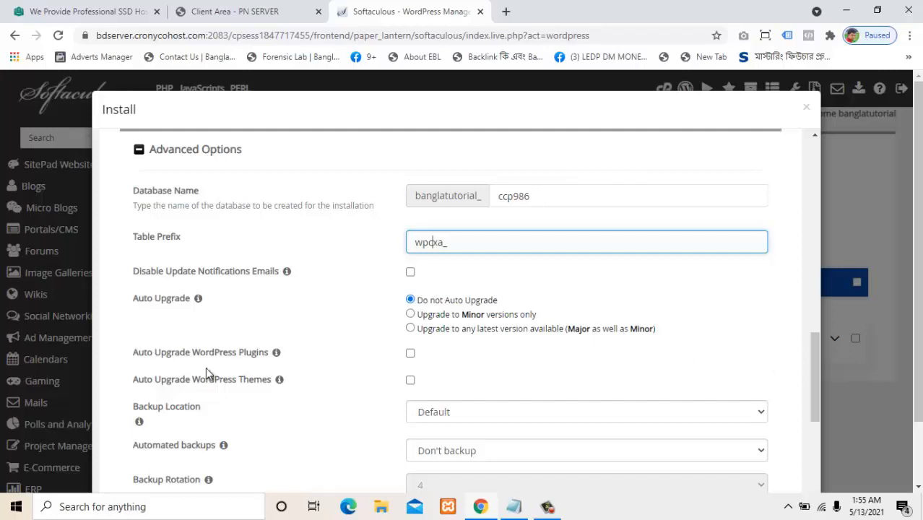
mouse_move(277, 353)
left_click_drag(815, 361, 810, 387)
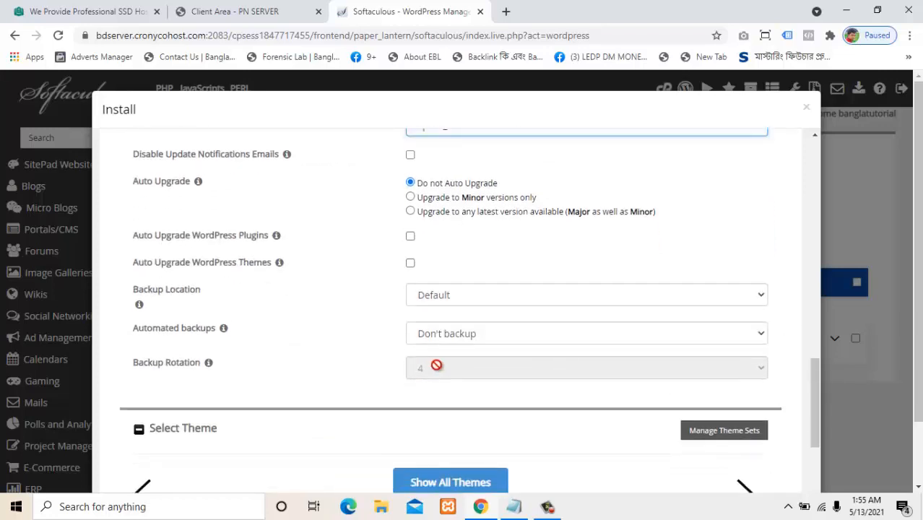
left_click(455, 299)
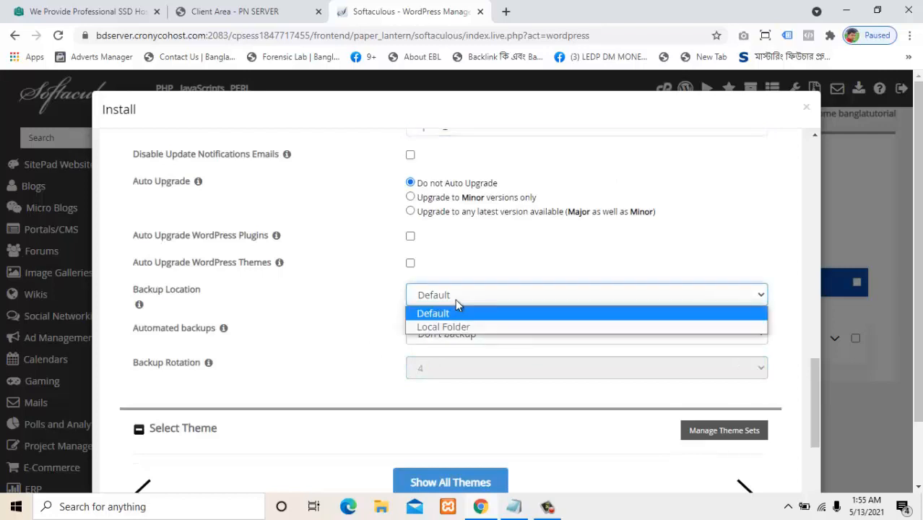
left_click(362, 298)
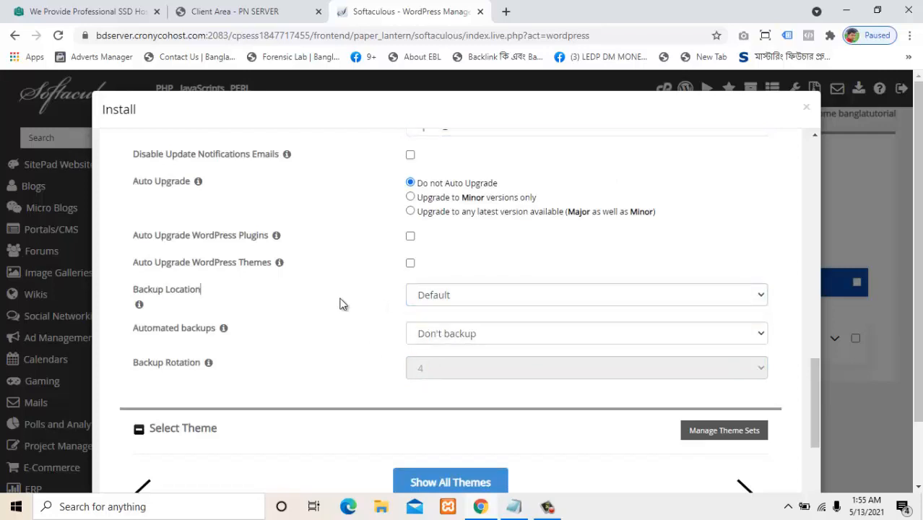
left_click(531, 345)
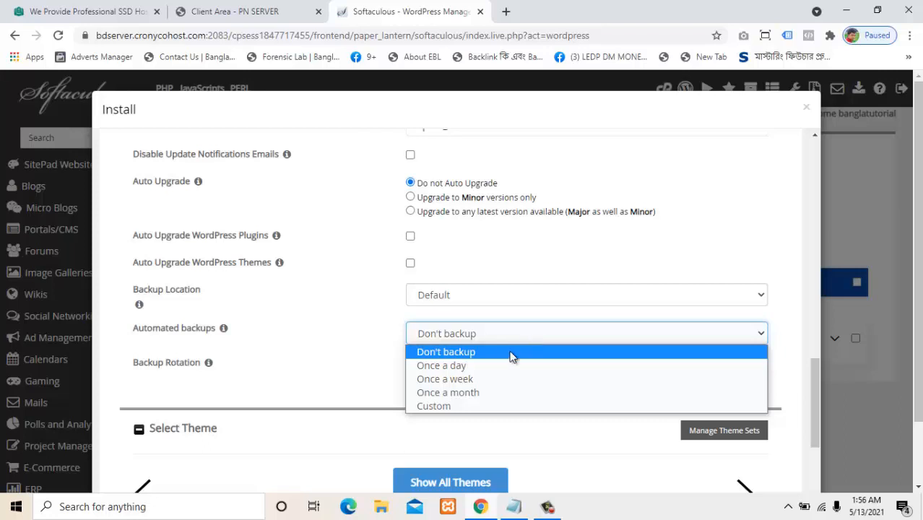
left_click(313, 383)
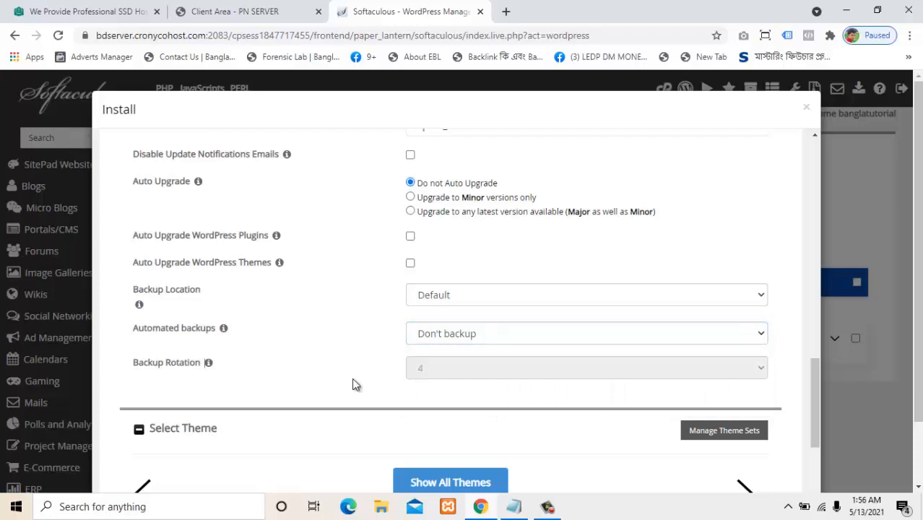
left_click_drag(815, 398, 815, 401)
scroll(814, 289, "up", 15)
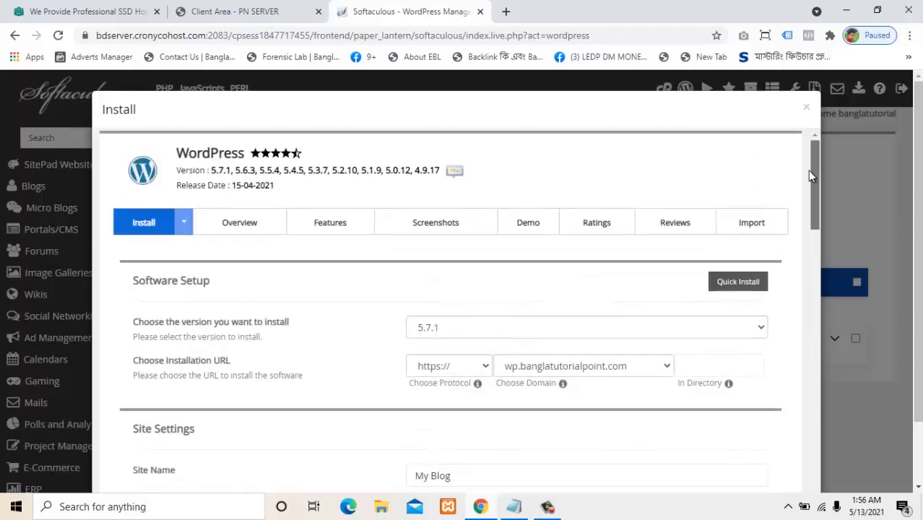
scroll(792, 215, "down", 2)
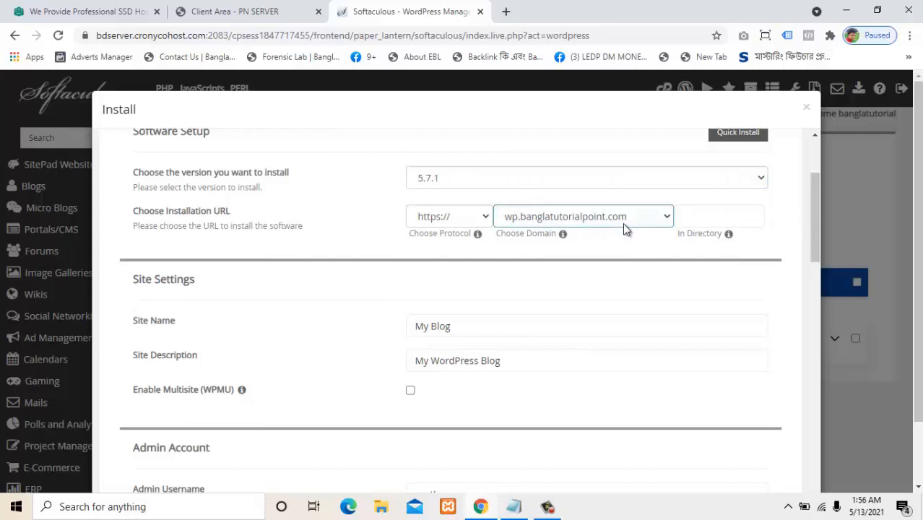
left_click(738, 226)
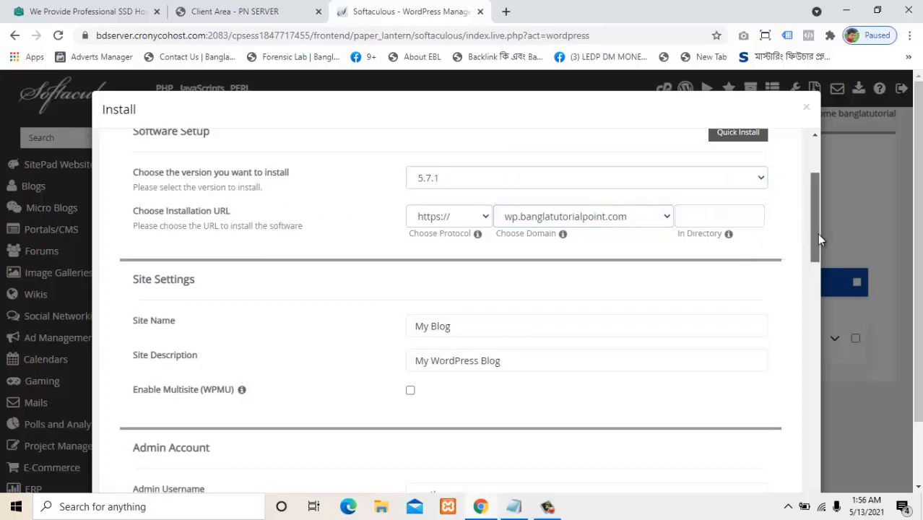
left_click_drag(817, 233, 816, 289)
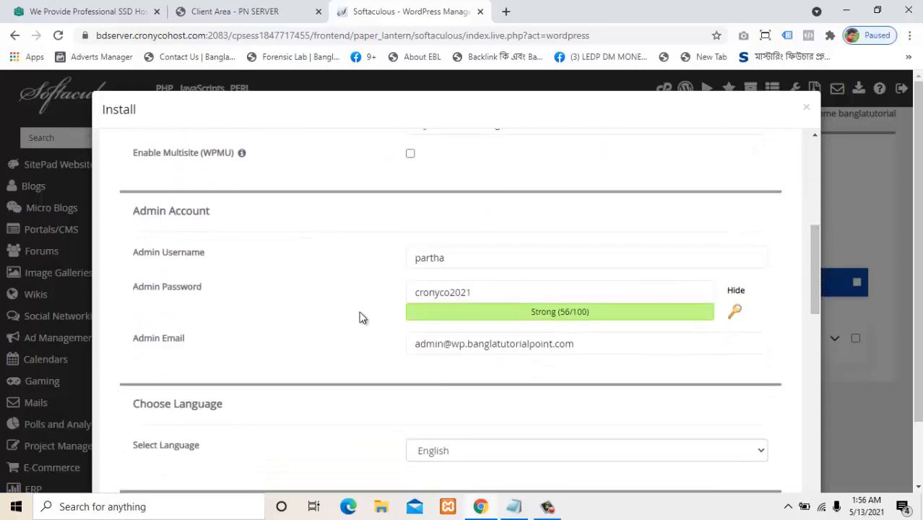
left_click(531, 290)
left_click(453, 251)
left_click(513, 299)
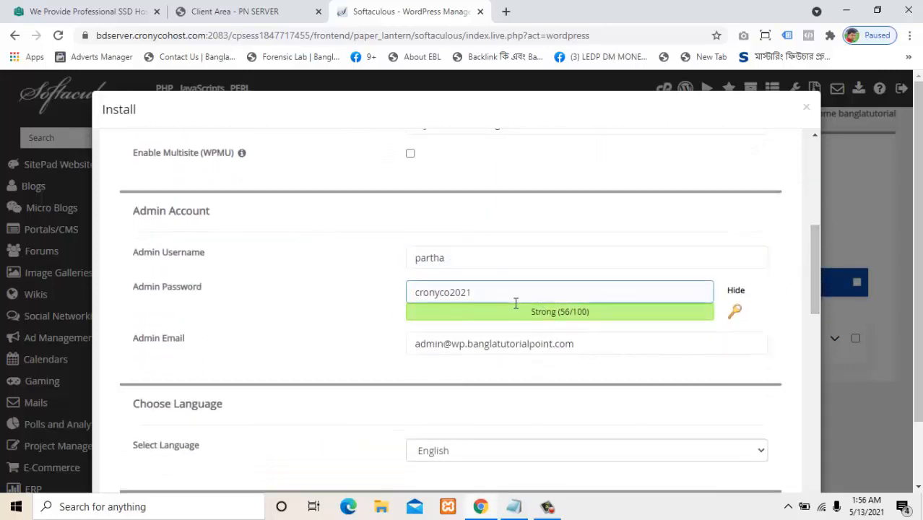
left_click(470, 326)
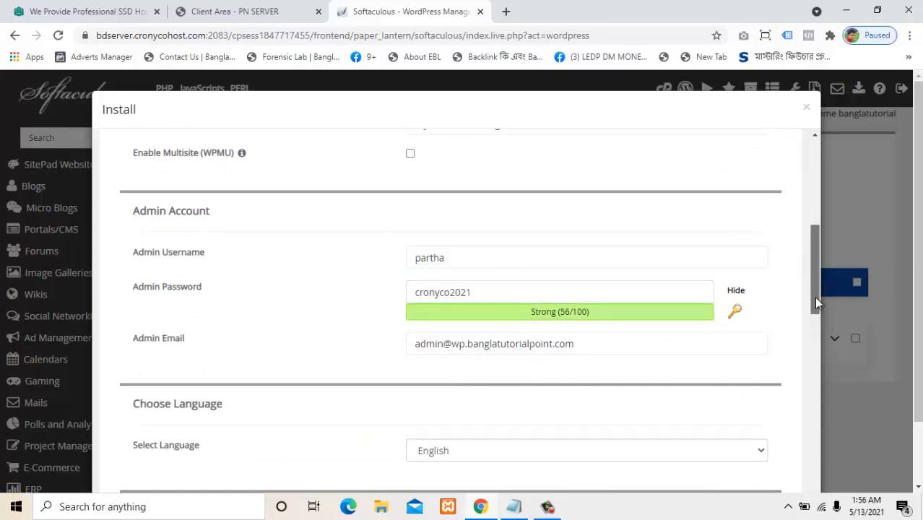
left_click_drag(815, 298, 753, 313)
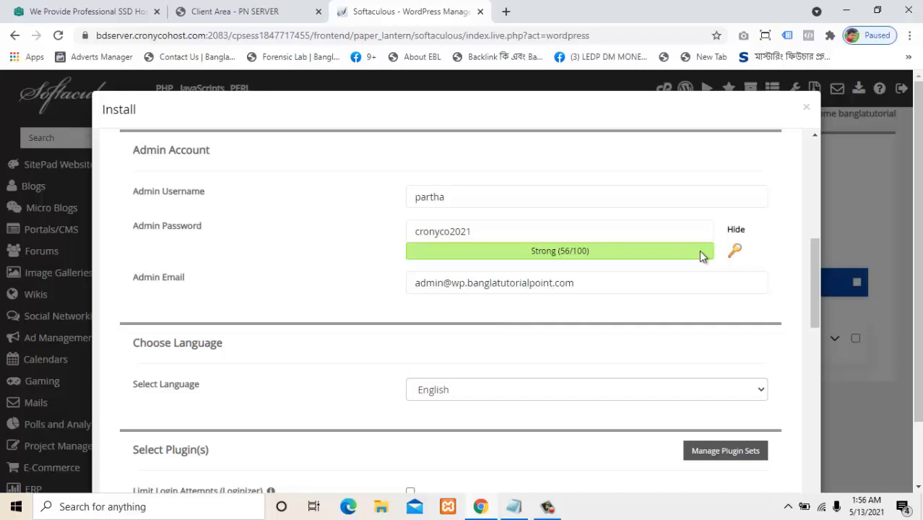
left_click_drag(816, 298, 810, 436)
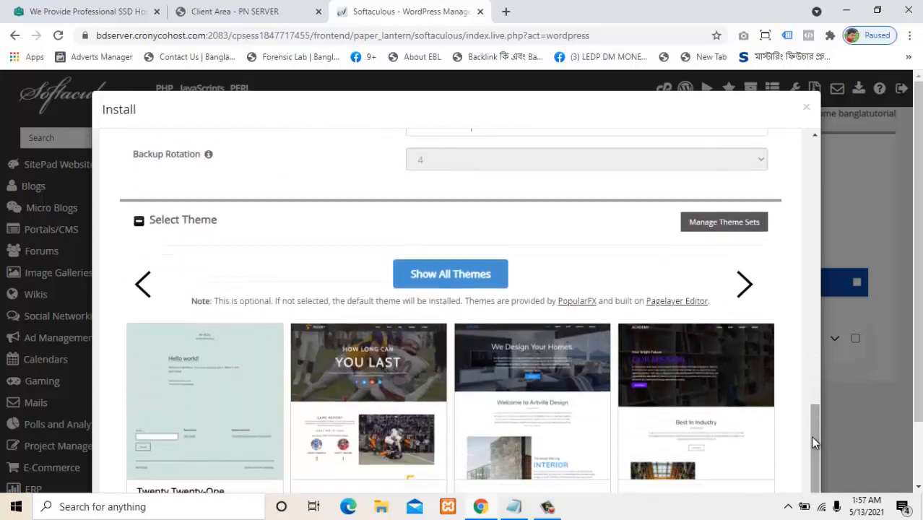
- Keep the default theme and collapse the theme selection section
left_click(440, 284)
left_click_drag(817, 439, 810, 455)
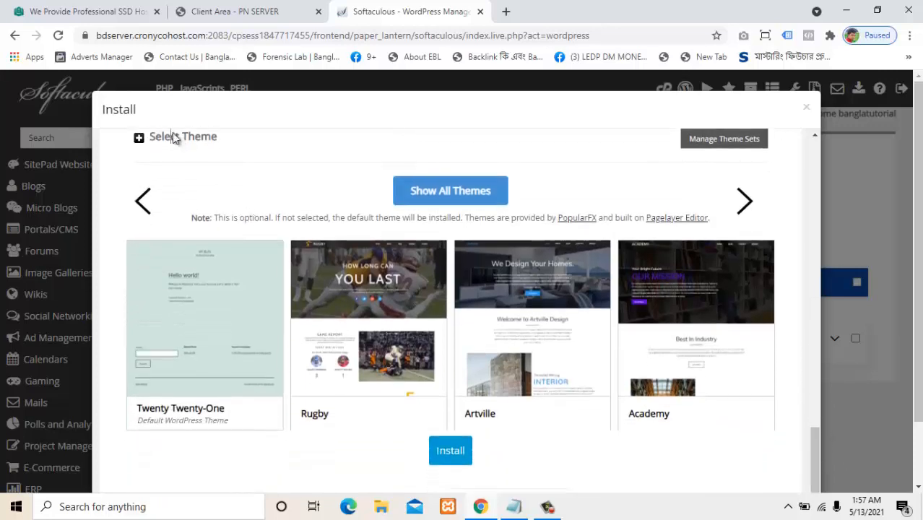
left_click(173, 138)
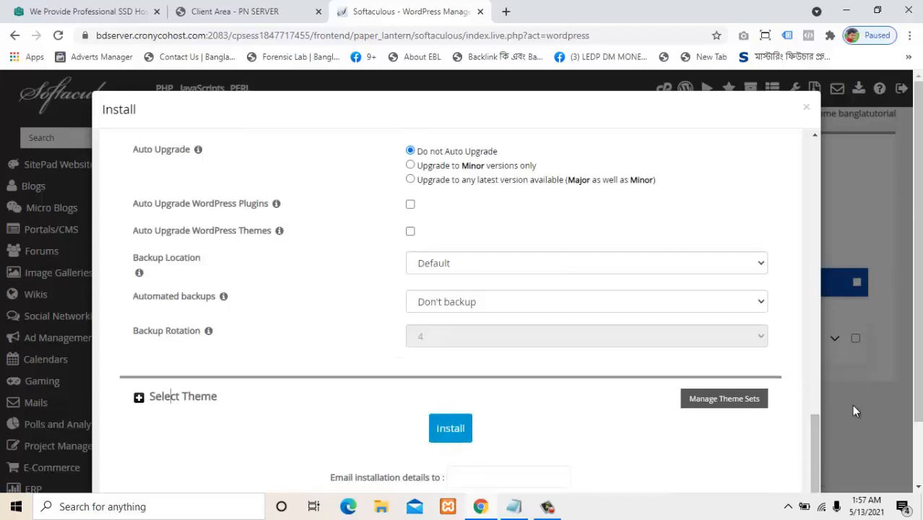
- Leave the installation-details e-mail field empty, dismissing the browser's saved suggestions
left_click_drag(916, 398, 915, 460)
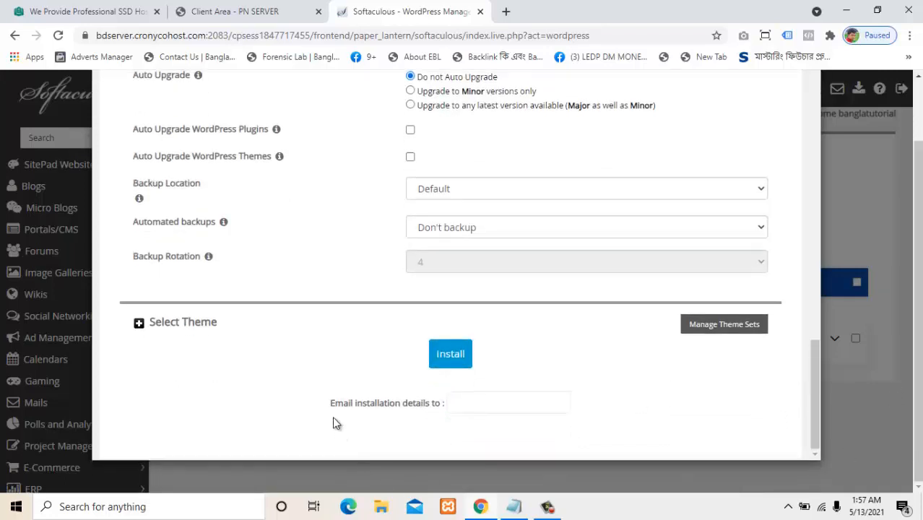
left_click(469, 404)
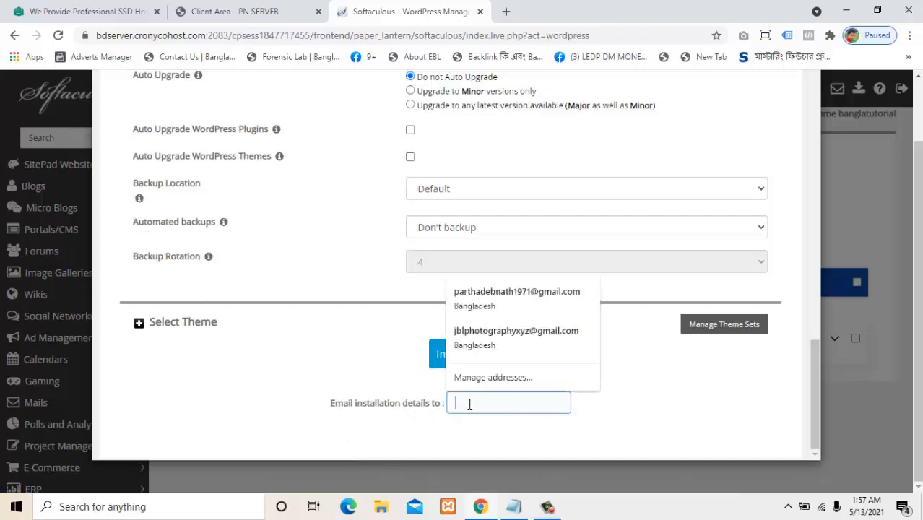
left_click(353, 367)
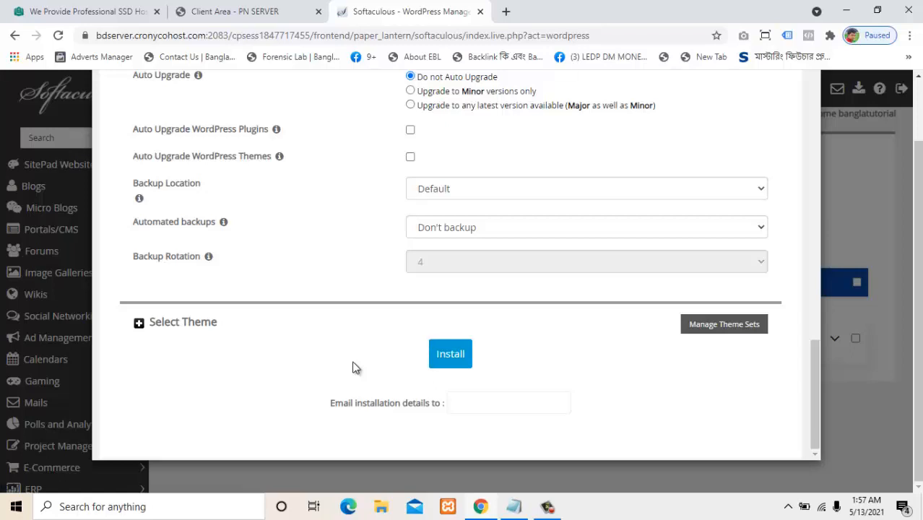
left_click(471, 402)
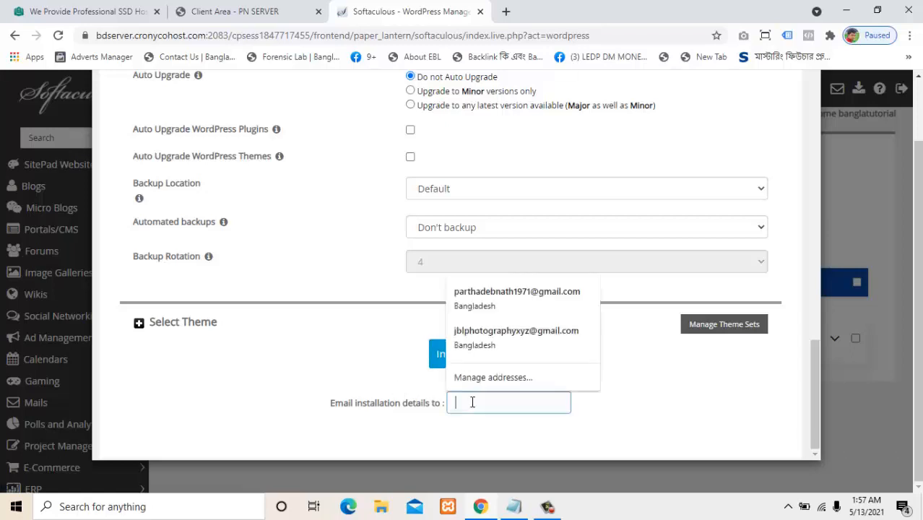
left_click(390, 372)
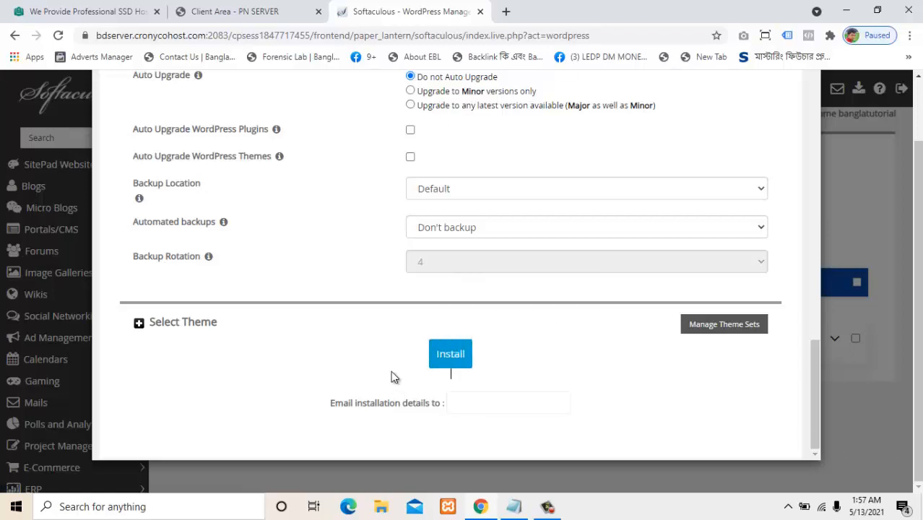
left_click(451, 401)
left_click(443, 354)
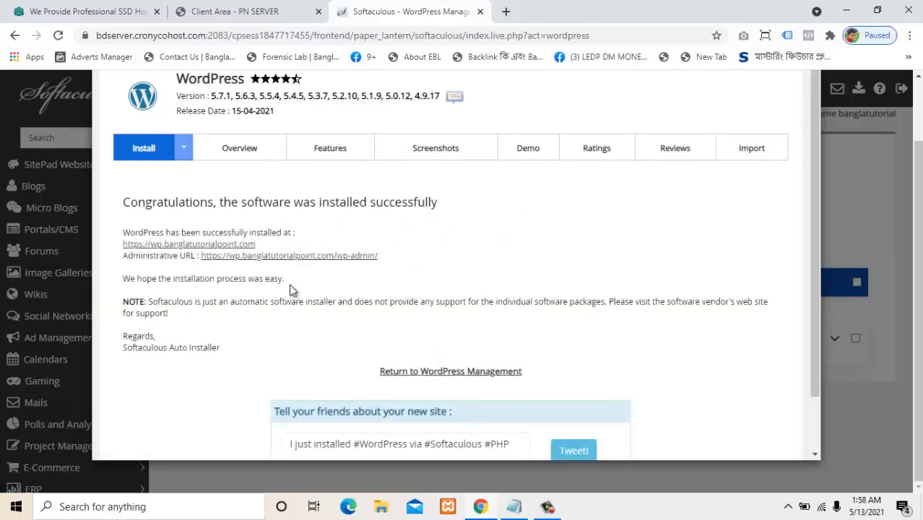
left_click(217, 245)
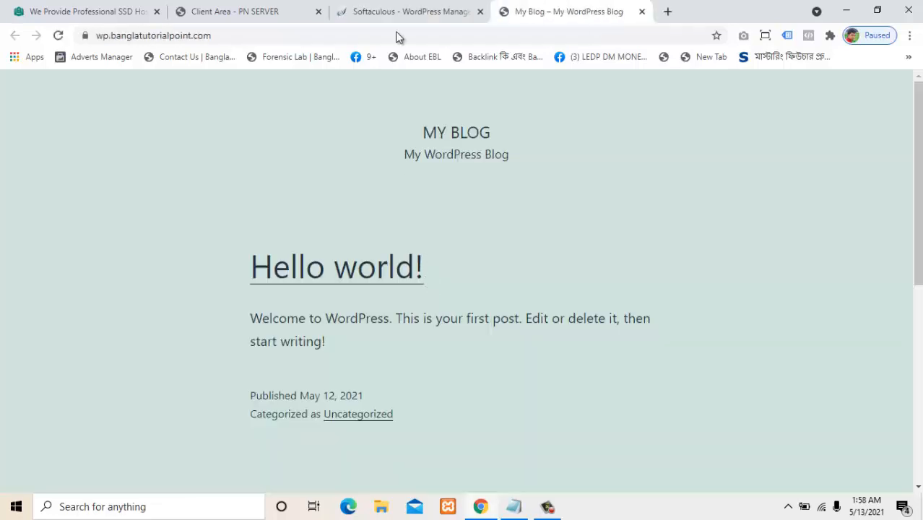
- Load the new site's /wp-admin address from the My Blog tab
left_click(406, 11)
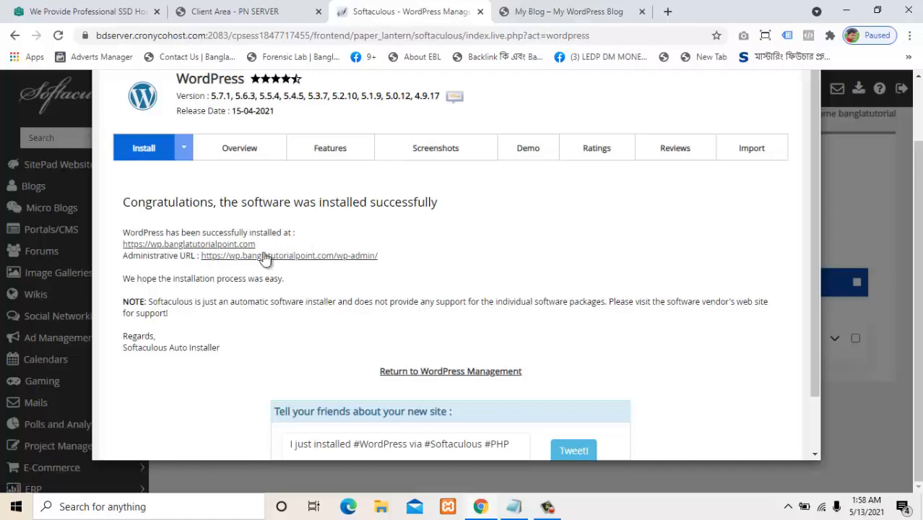
left_click(558, 6)
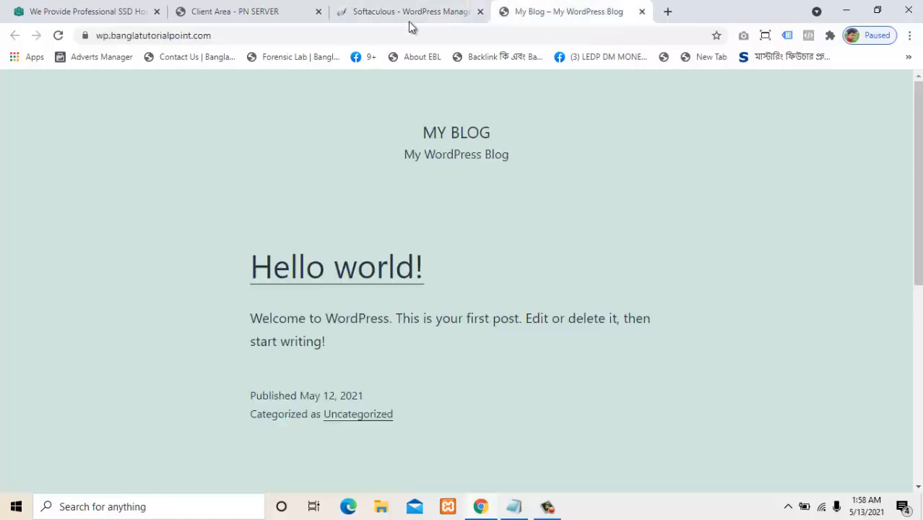
left_click(346, 39)
left_click(345, 40)
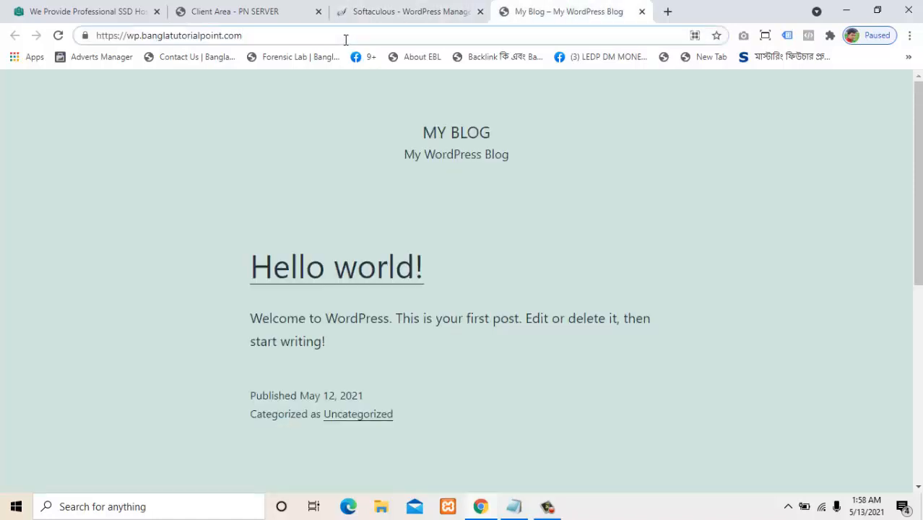
type("/w")
type("p")
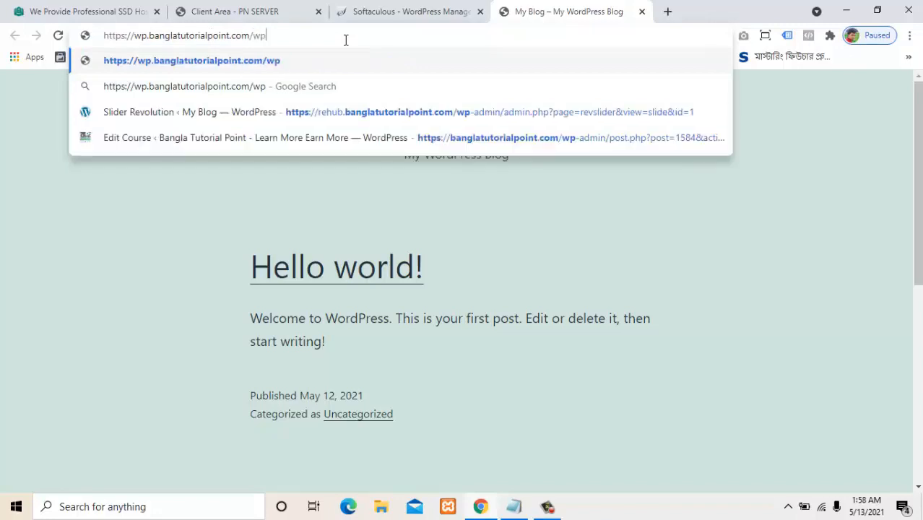
type("-admin")
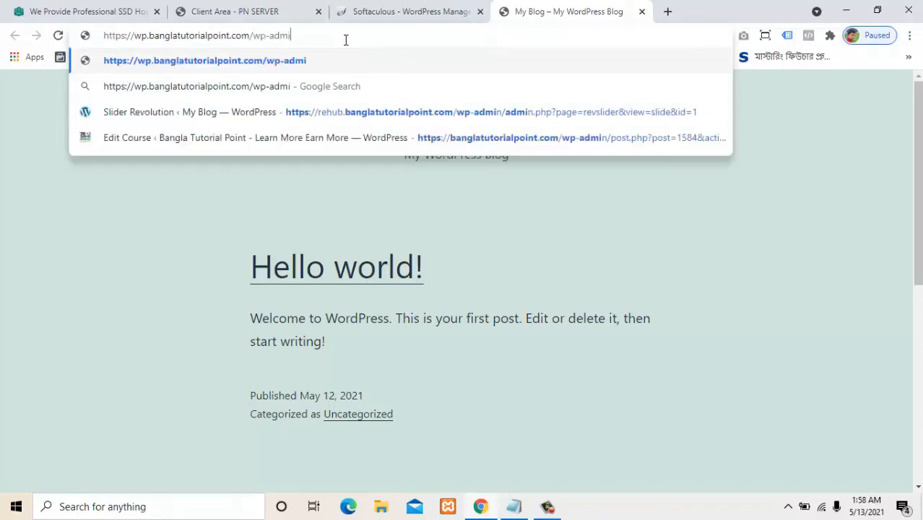
key("Return")
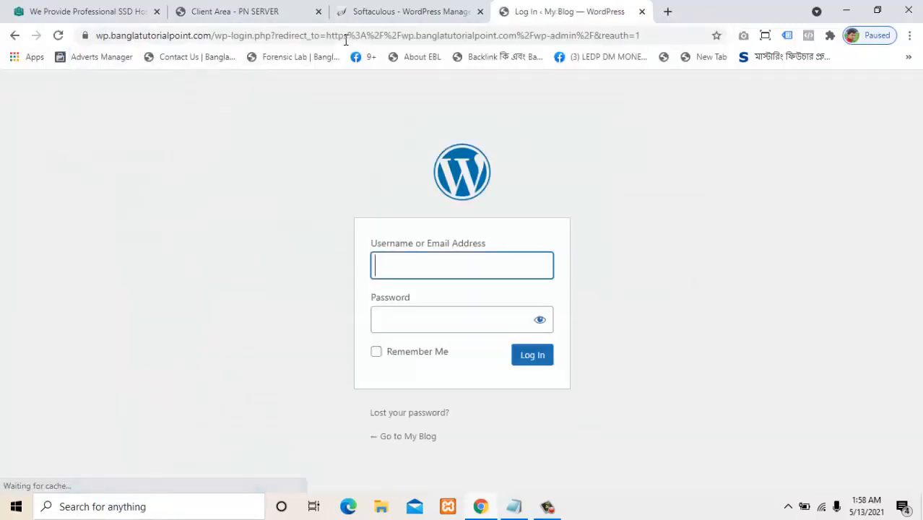
- Return to the site's home address and append /login to reach the Log In page
left_click_drag(224, 36, 648, 48)
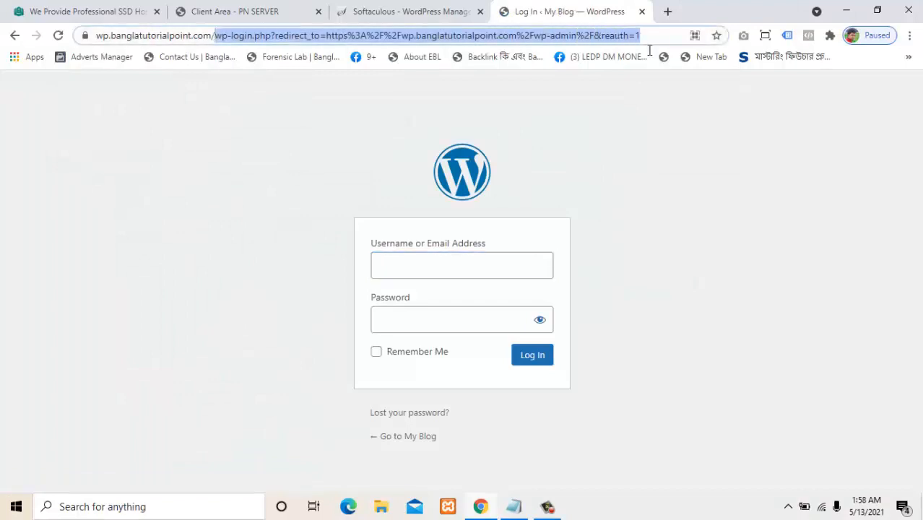
key("BackSpace")
key("Return")
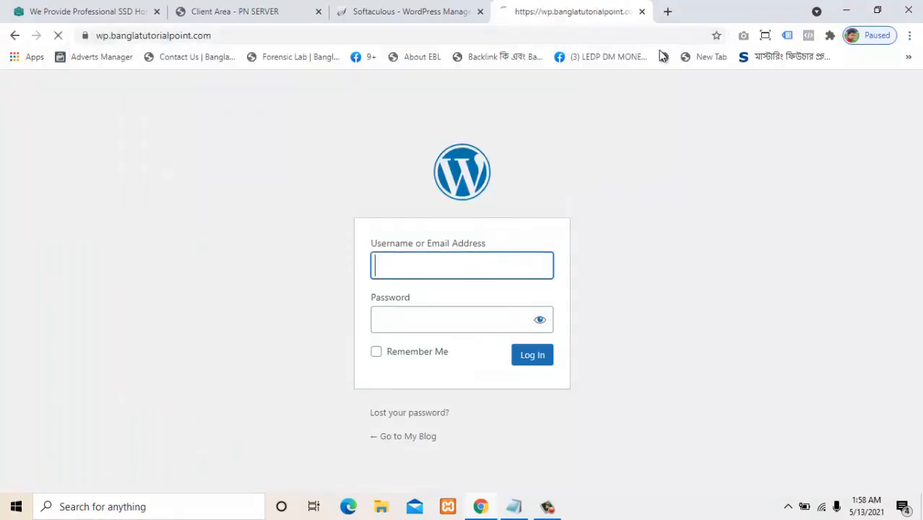
left_click(600, 40)
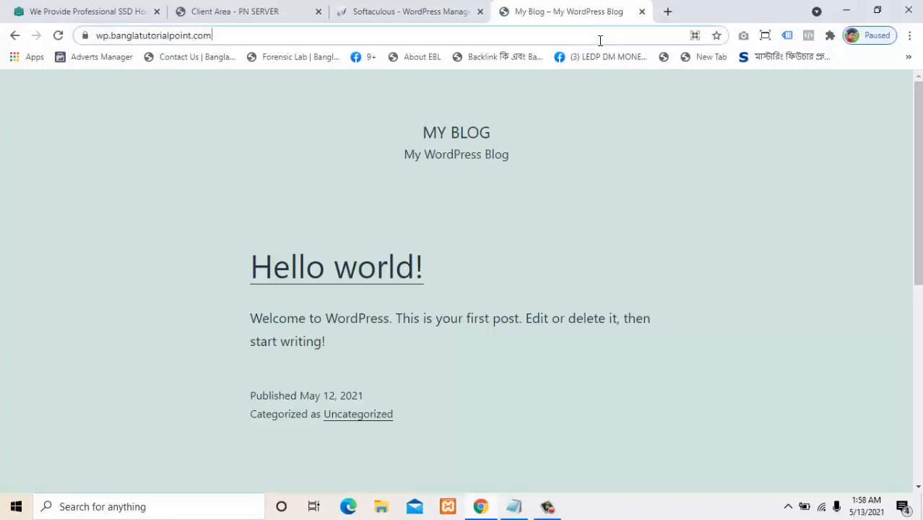
left_click(600, 41)
type("/login")
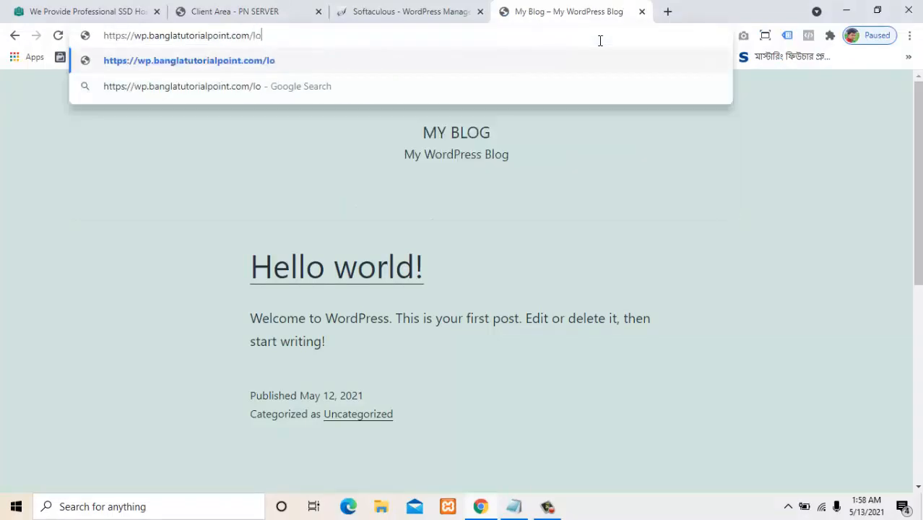
key("Return")
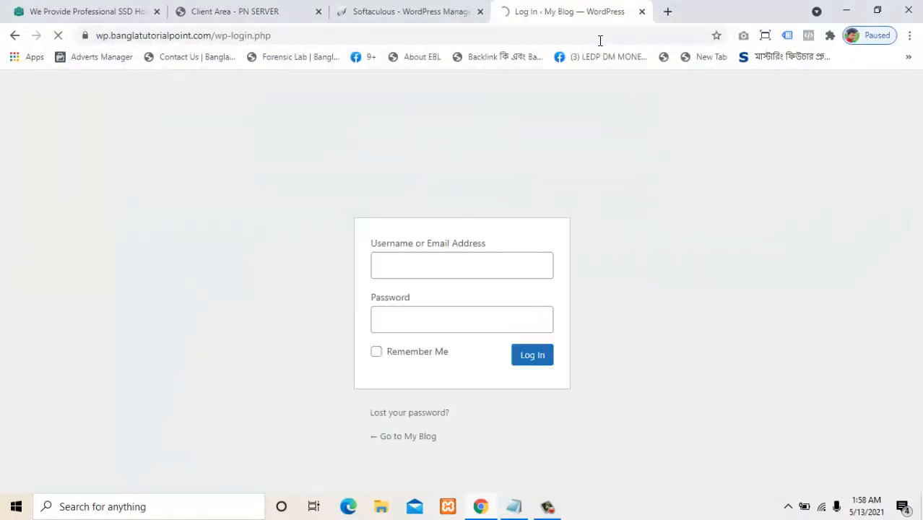
- Log in with the saved admin username and the new admin password, checking it first
left_click(440, 258)
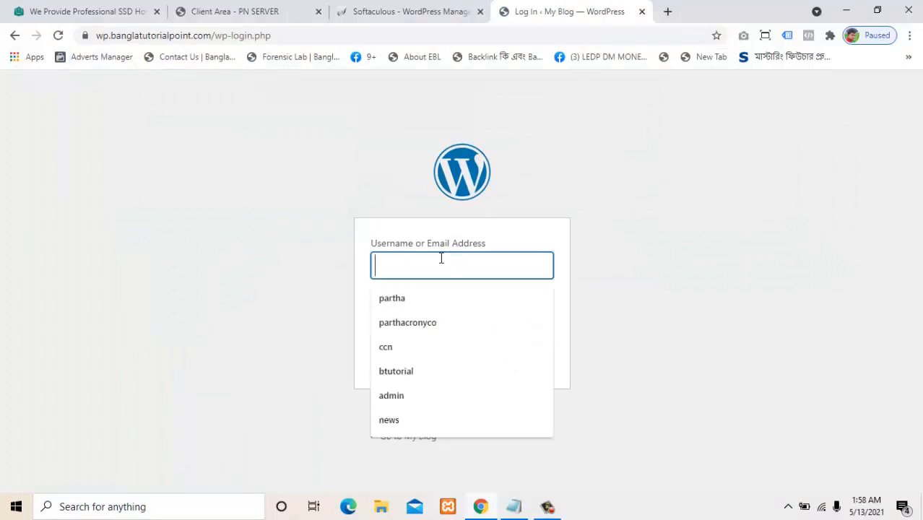
left_click(415, 301)
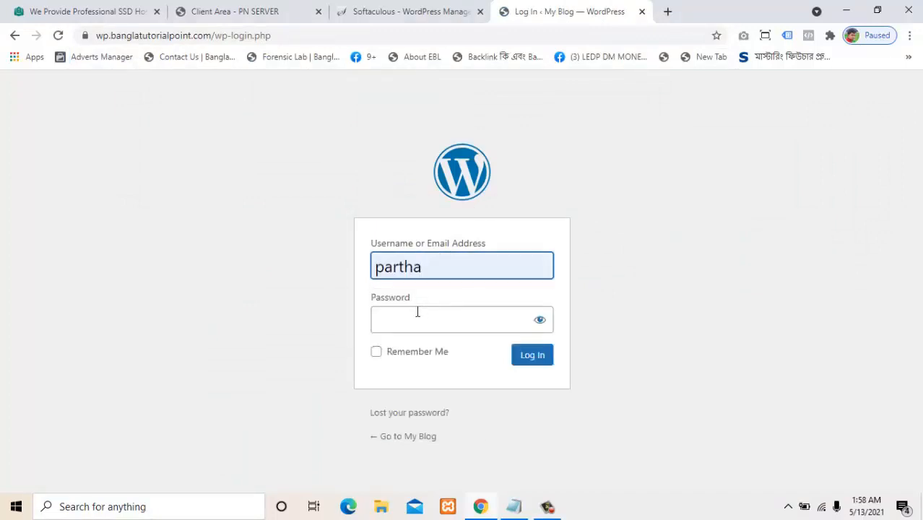
left_click(417, 312)
type("••••••")
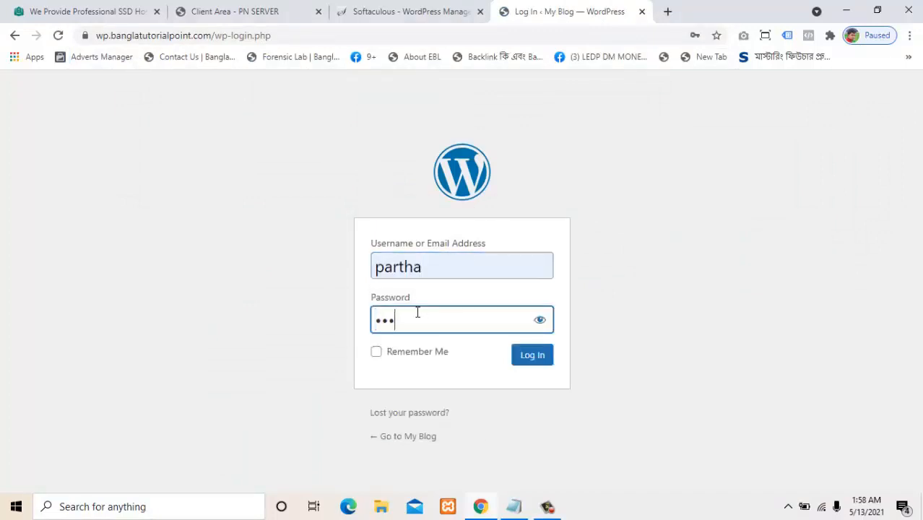
key("BackSpace")
left_click(540, 320)
left_click(479, 320)
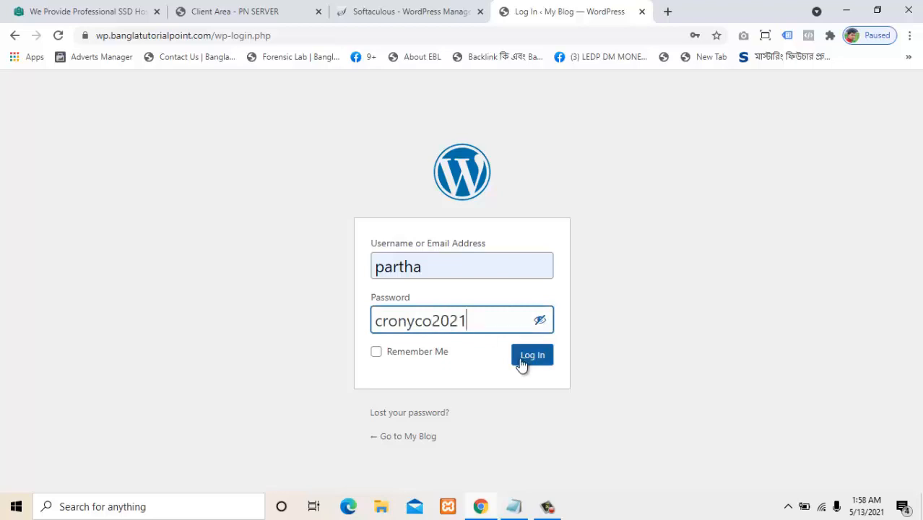
left_click(521, 360)
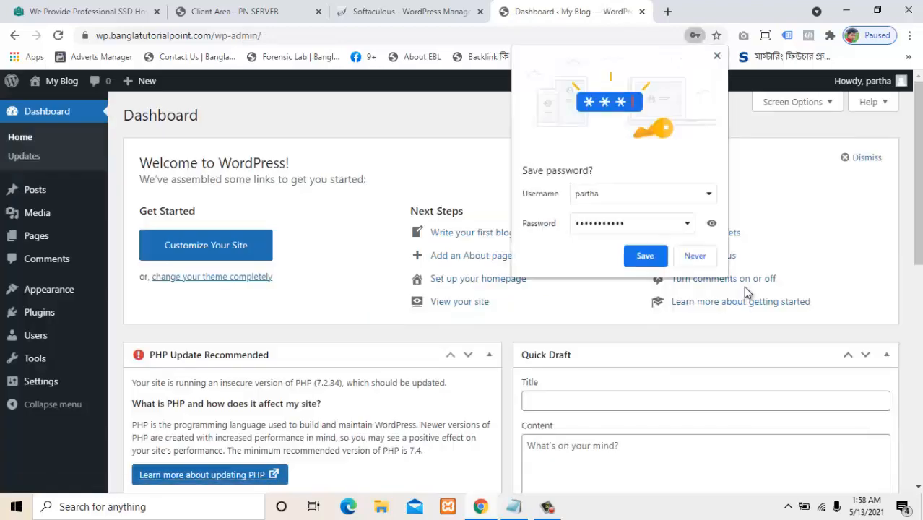
- Decline Chrome's save-password prompt and glance over the Dashboard
left_click(717, 56)
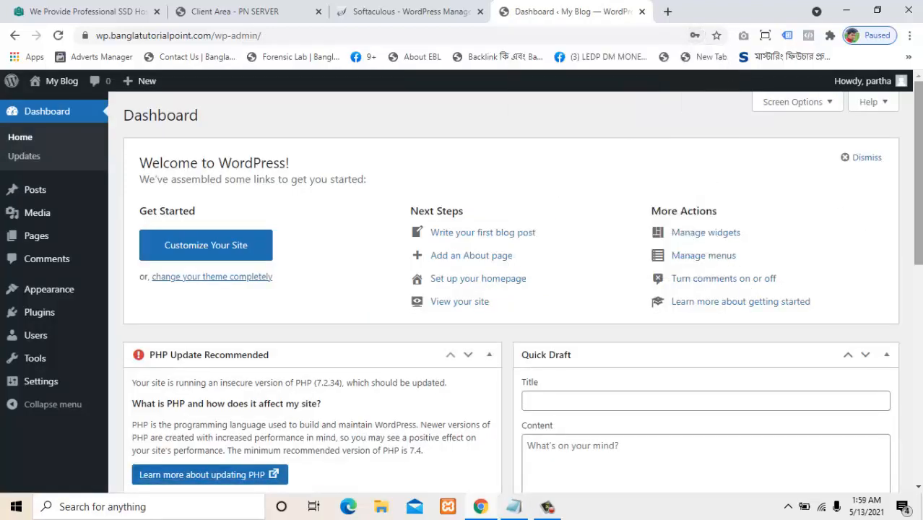
scroll(908, 166, "down", 2)
scroll(908, 174, "up", 2)
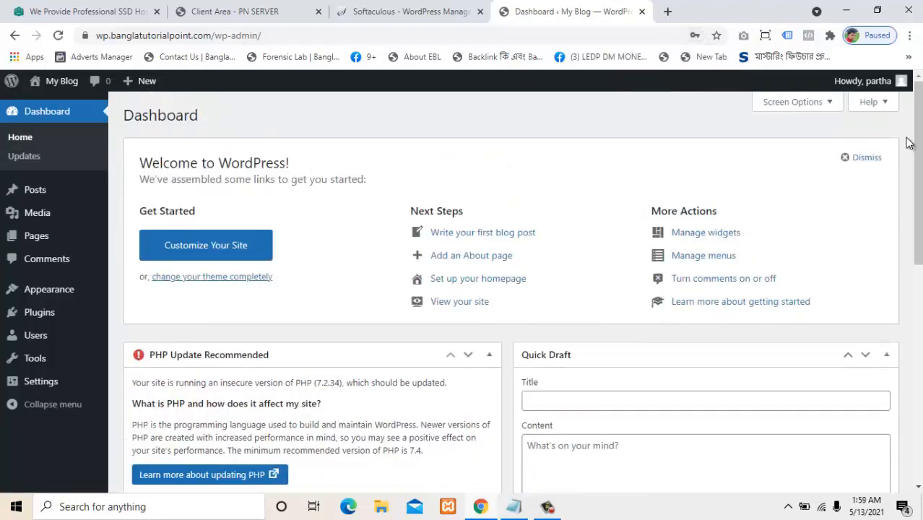